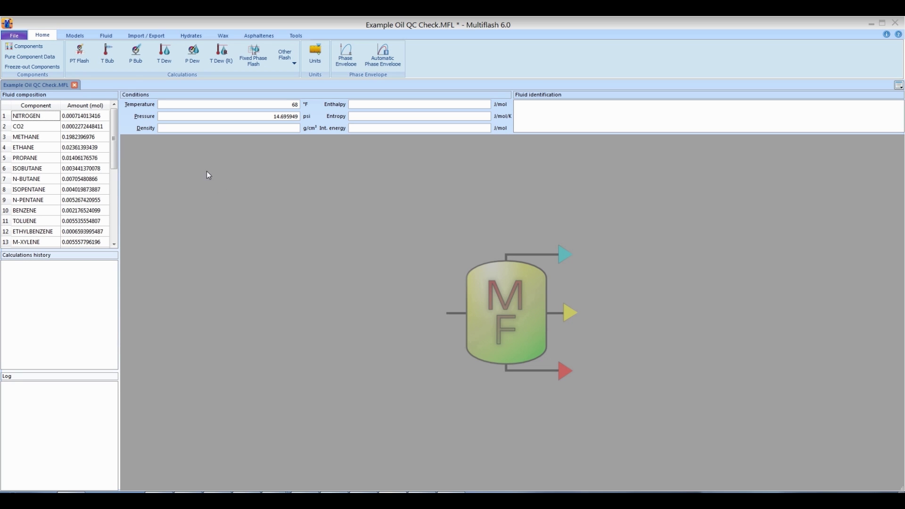
- Open the PVT laboratory fluid analysis, keeping Single Fluid as the fluid type
click(103, 36)
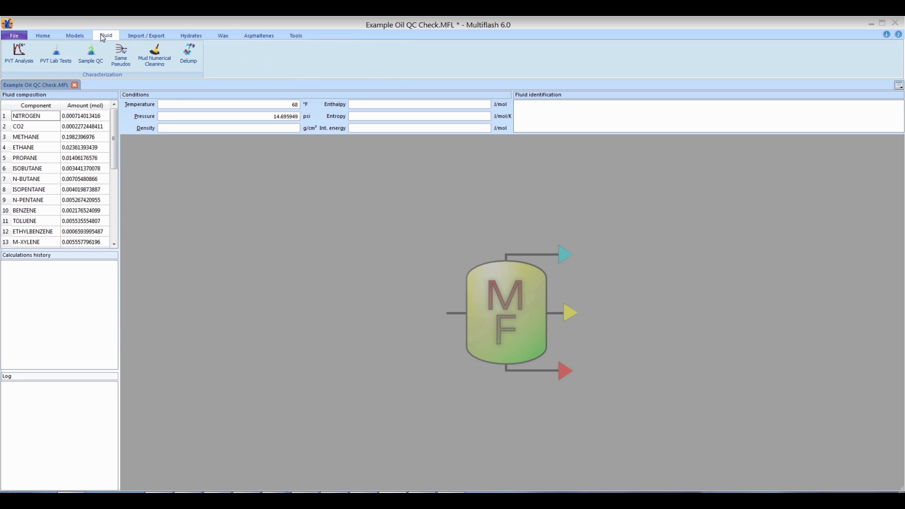
click(20, 51)
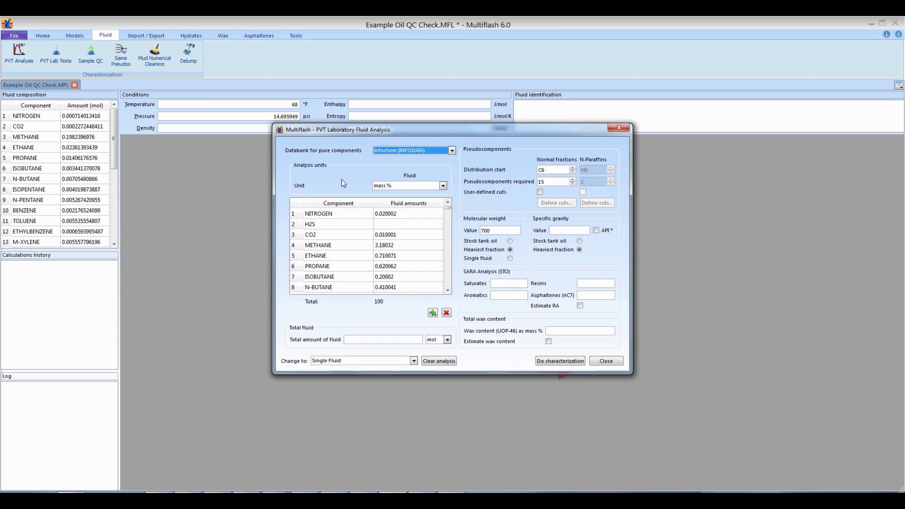
click(414, 360)
click(415, 361)
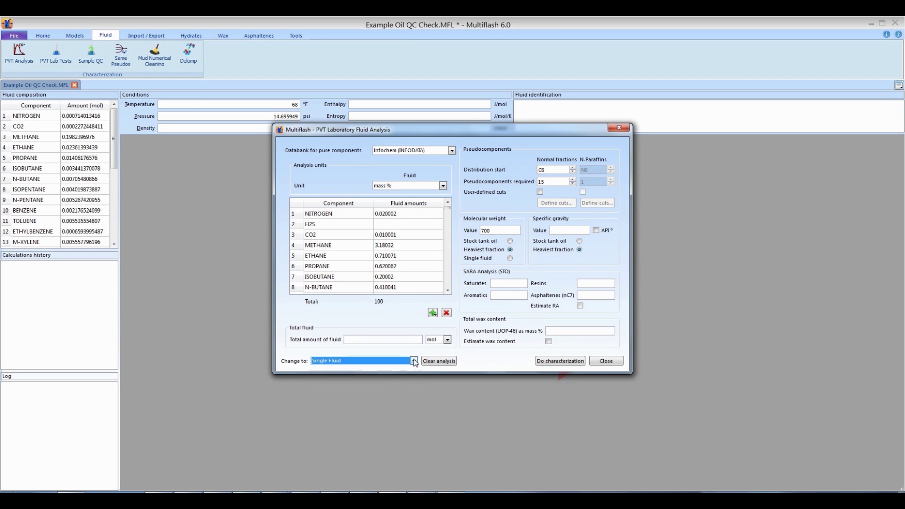
- Review the fluid amounts, selecting the entries from NITROGEN to N-BUTANE
click(409, 204)
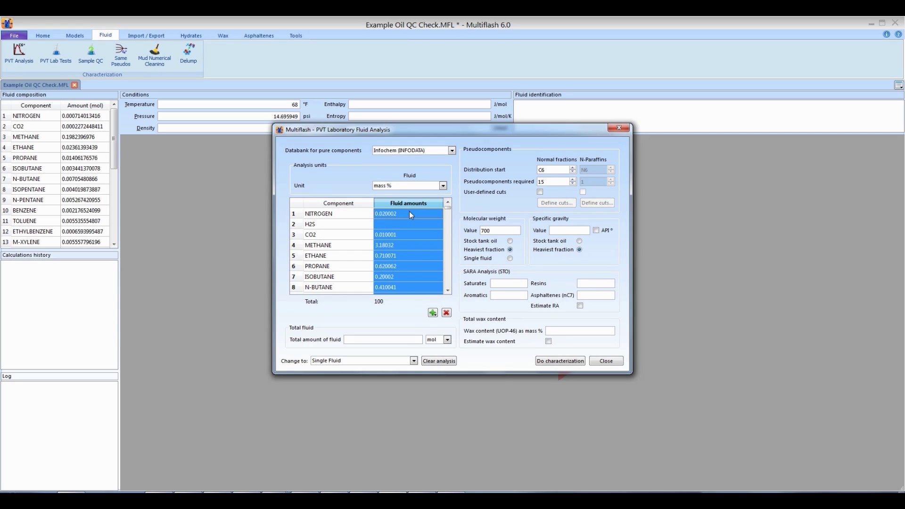
key(Down)
key(Down)
key(Down)
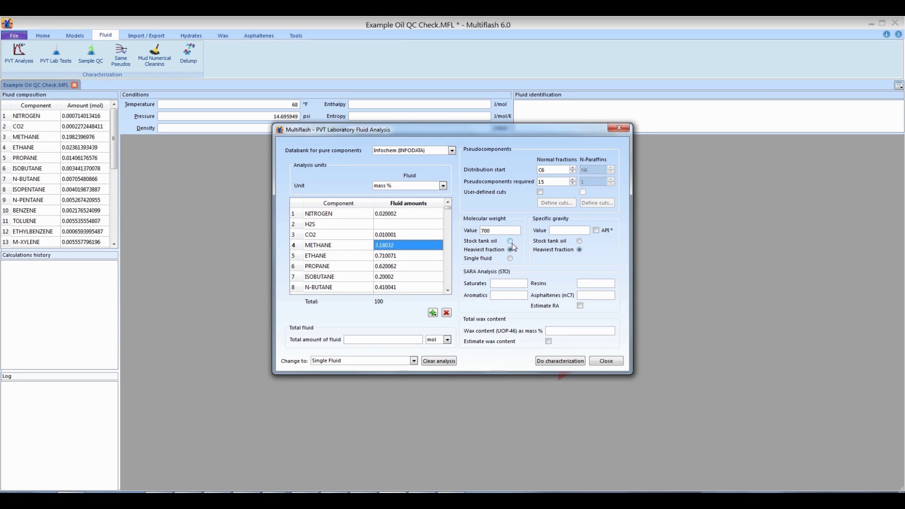
click(509, 231)
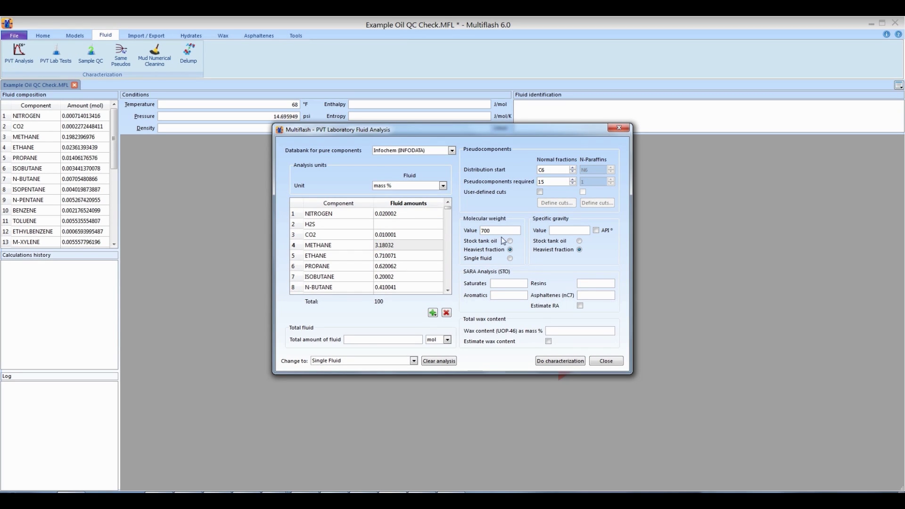
click(402, 216)
drag(402, 218, 420, 286)
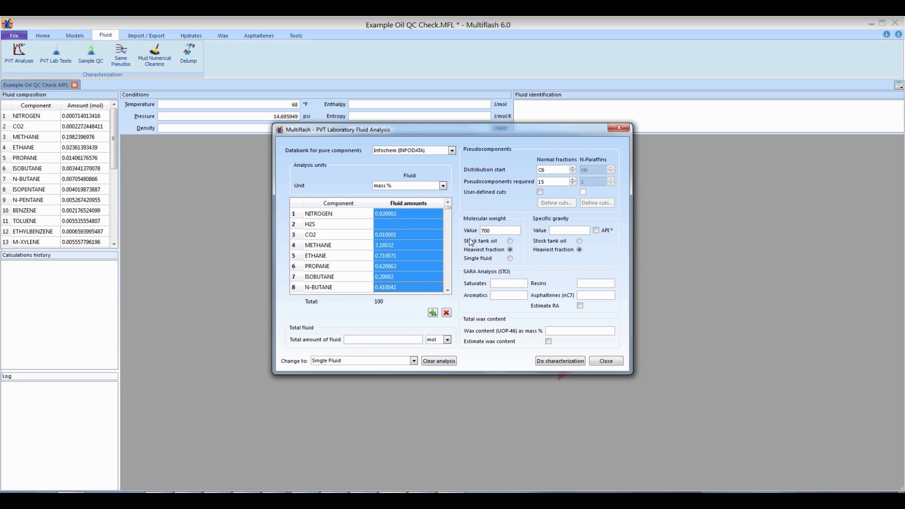
- Run the characterization with 15 pseudocomponents from C6 and acknowledge the success message
click(545, 183)
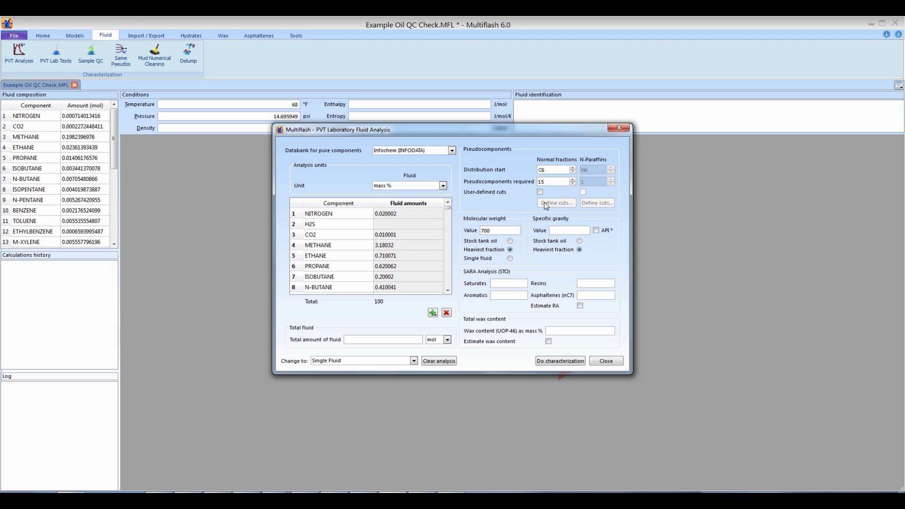
click(557, 363)
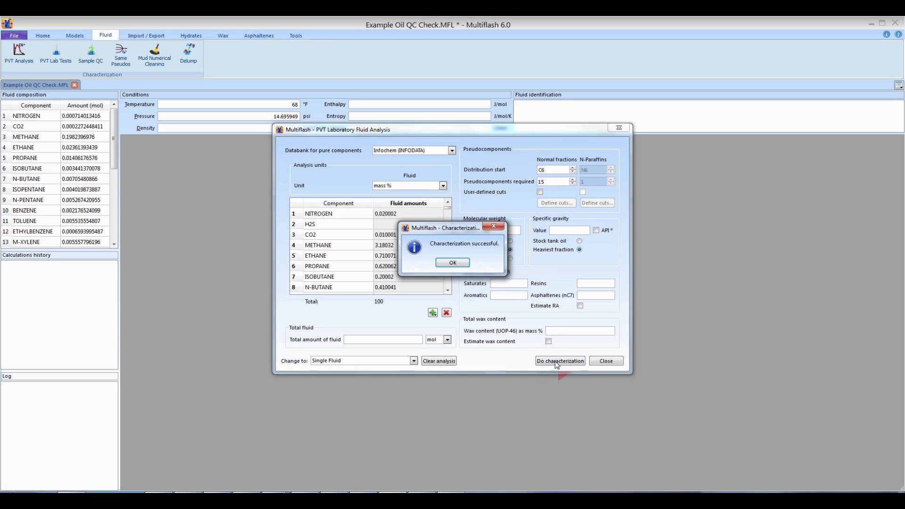
click(452, 262)
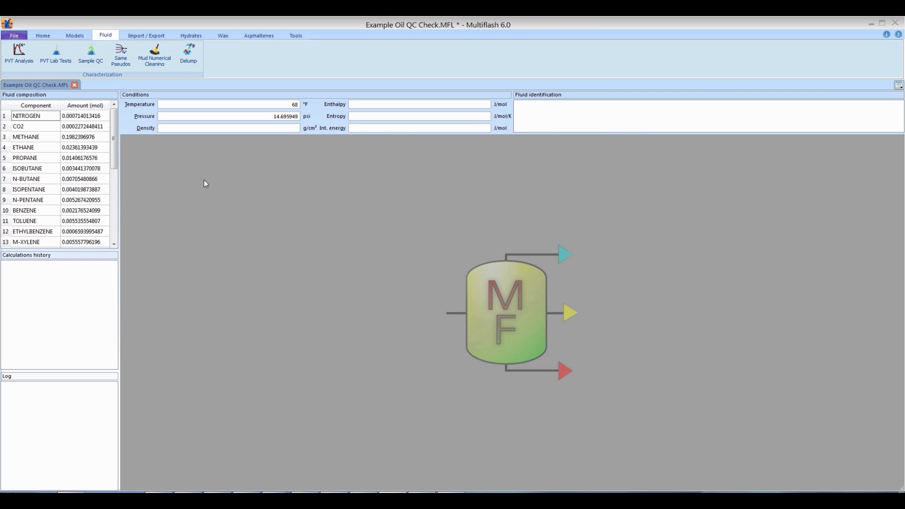
click(101, 118)
key(Down)
key(Down)
key(Down)
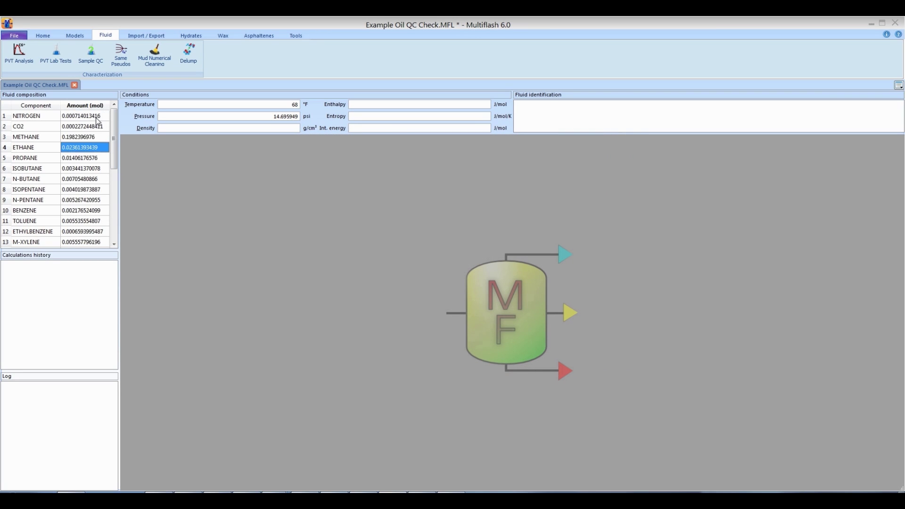
key(Down)
key(Down)
key(Down)
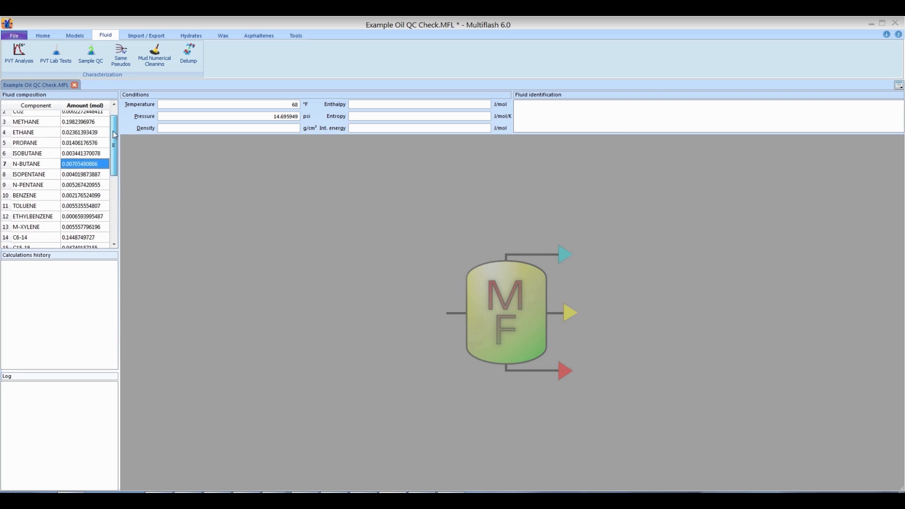
mouse_move(115, 124)
mouse_down()
mouse_move(120, 164)
mouse_move(119, 116)
mouse_up()
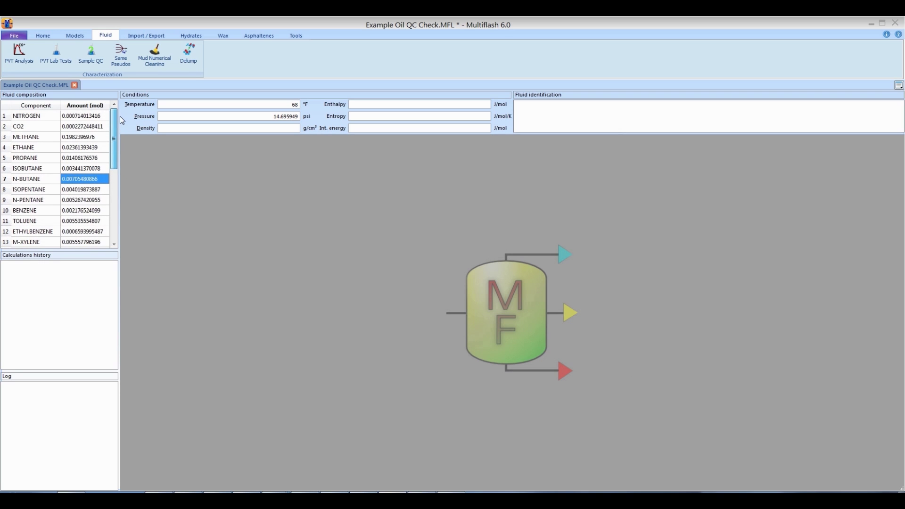
click(41, 35)
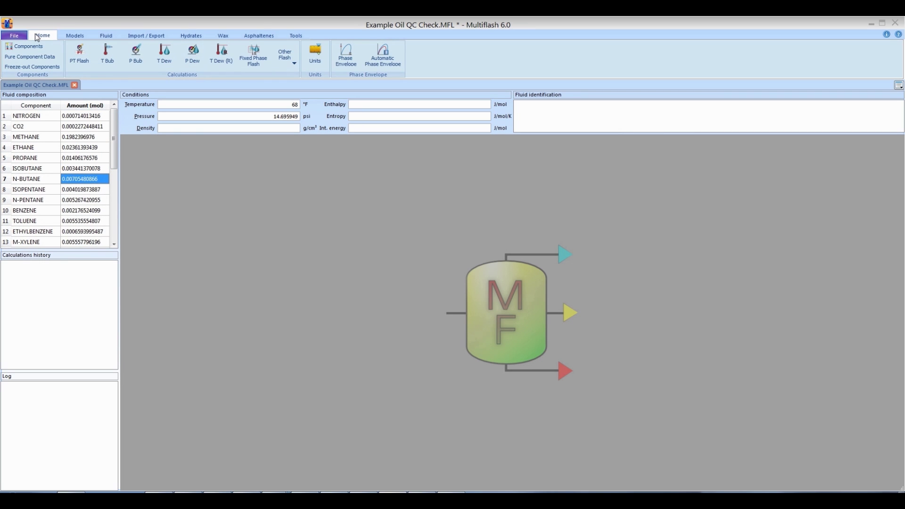
click(36, 60)
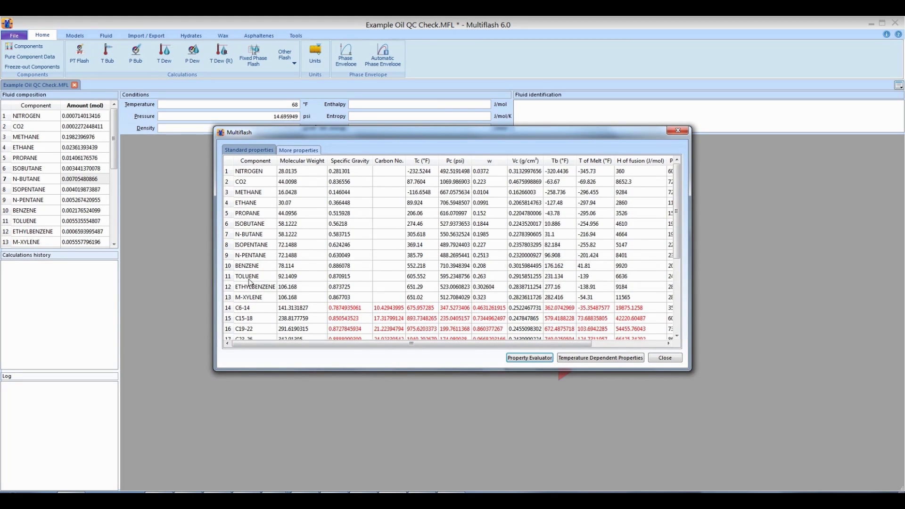
drag(248, 308, 631, 350)
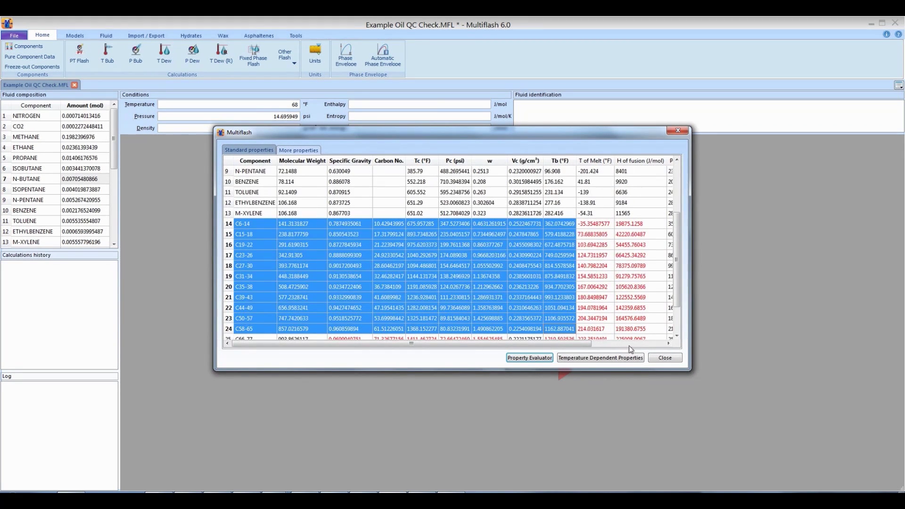
click(661, 359)
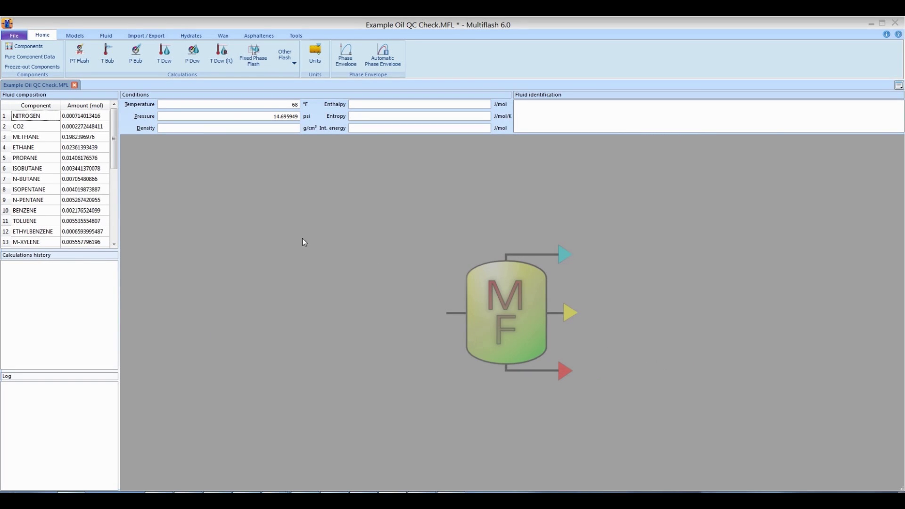
- Load RKSA from Models Quick Load and confirm that models and phases are defined
click(74, 36)
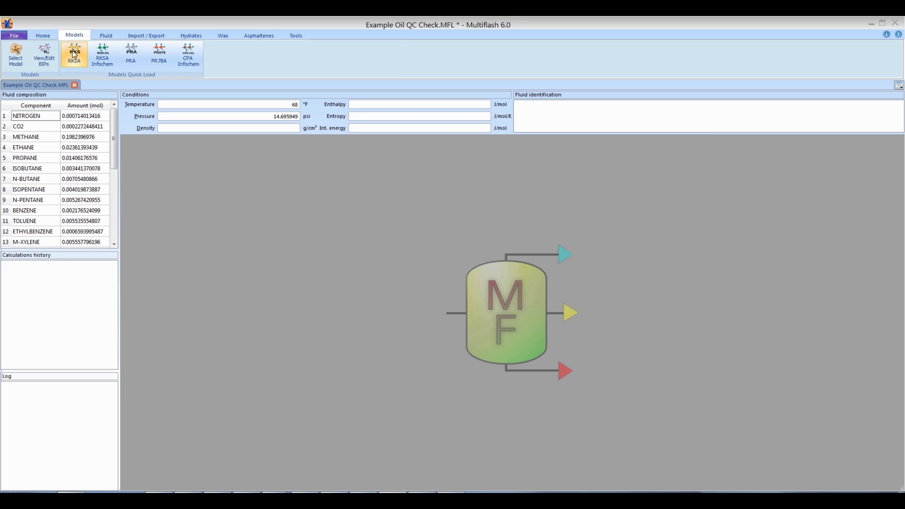
click(74, 53)
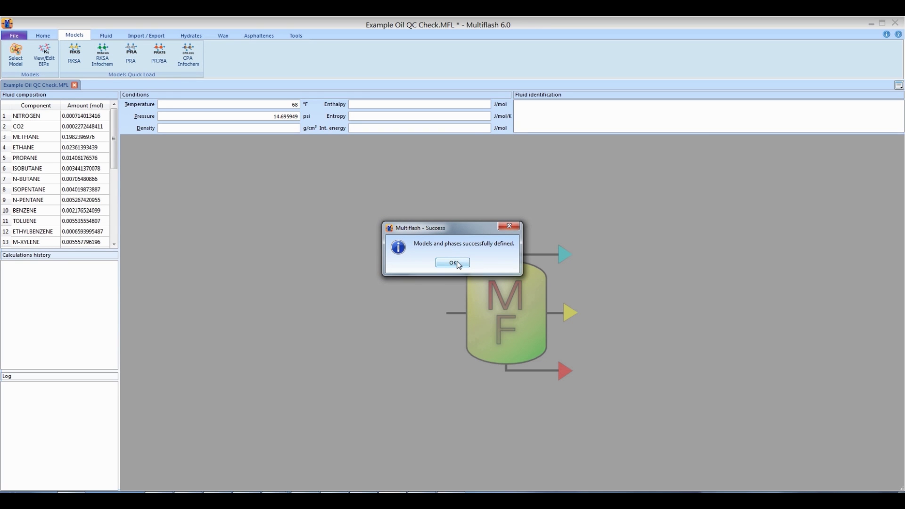
click(457, 263)
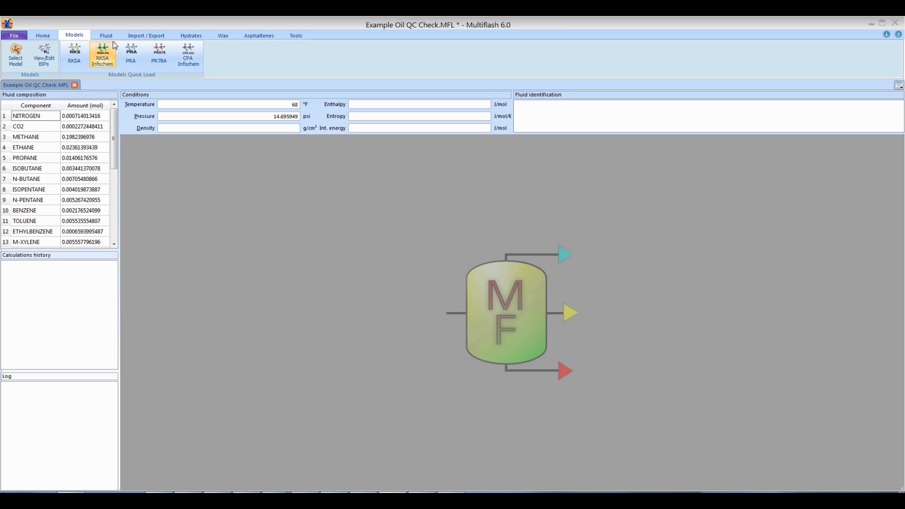
- Open the PVT lab tests and inspect the Differential Liberation pressure, Rs and Bg data
click(106, 36)
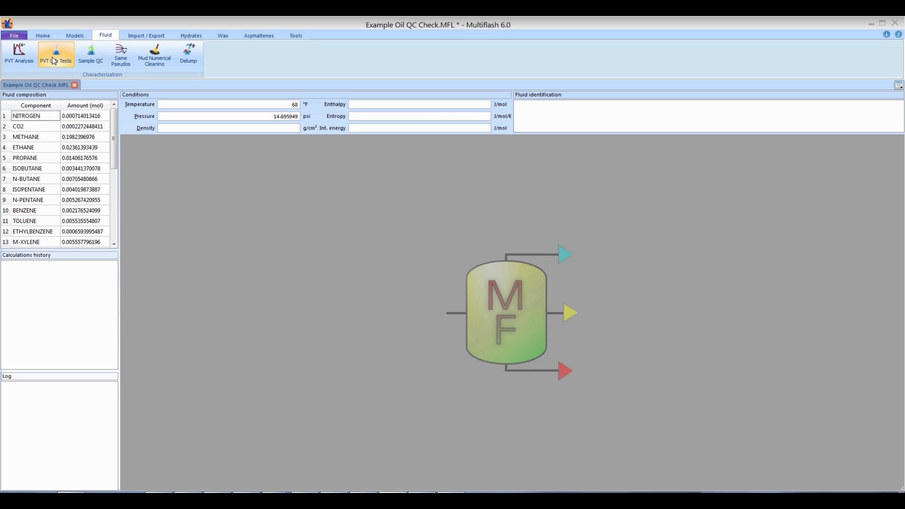
click(55, 56)
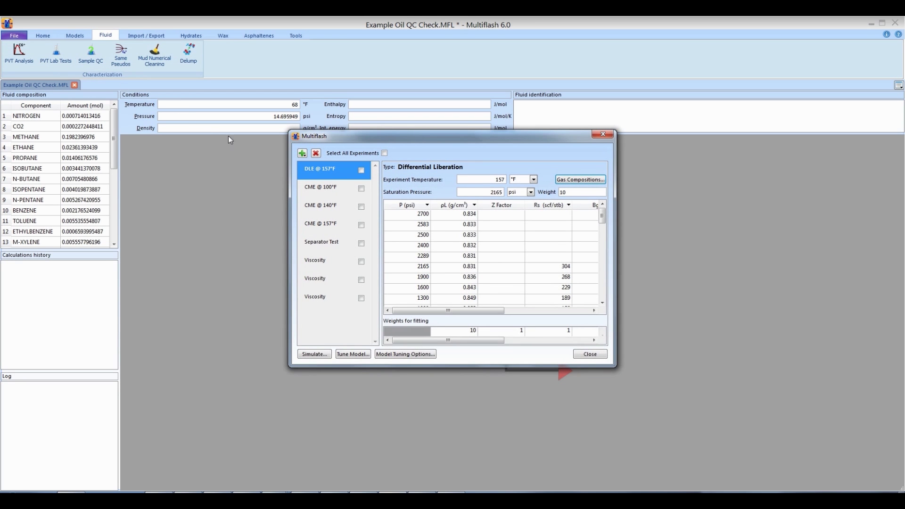
click(303, 155)
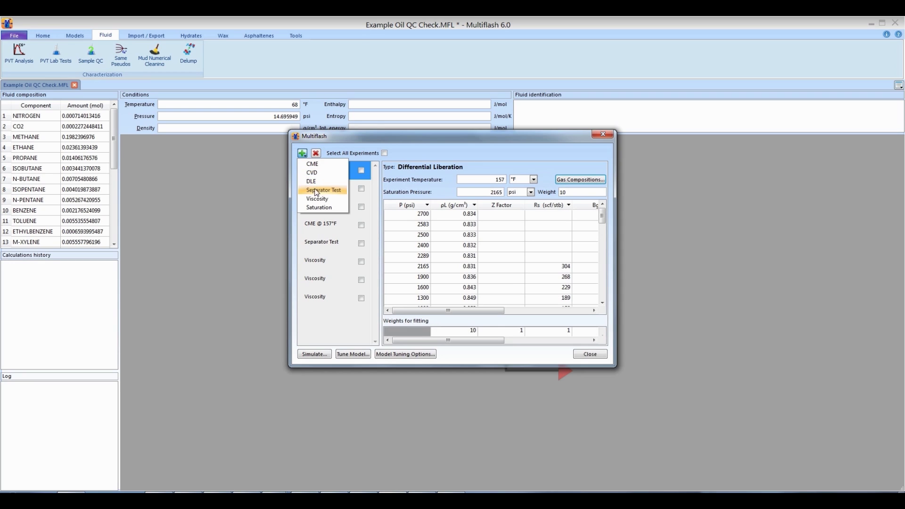
click(302, 154)
click(405, 220)
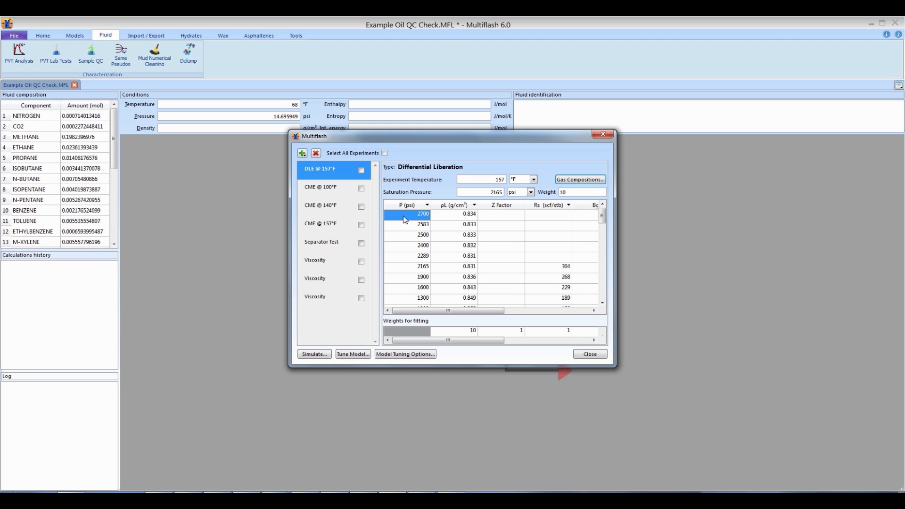
key(Down)
key(Down)
key(Right)
key(Right)
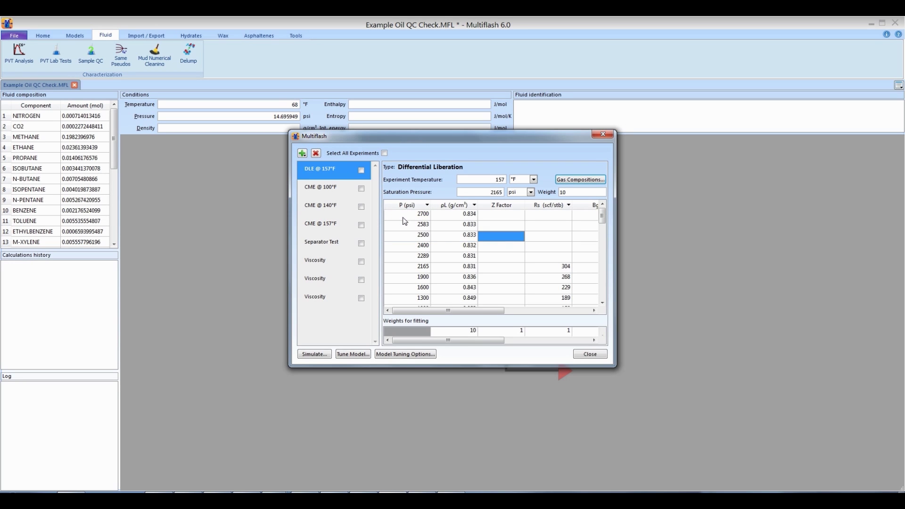
key(Right)
key(Right)
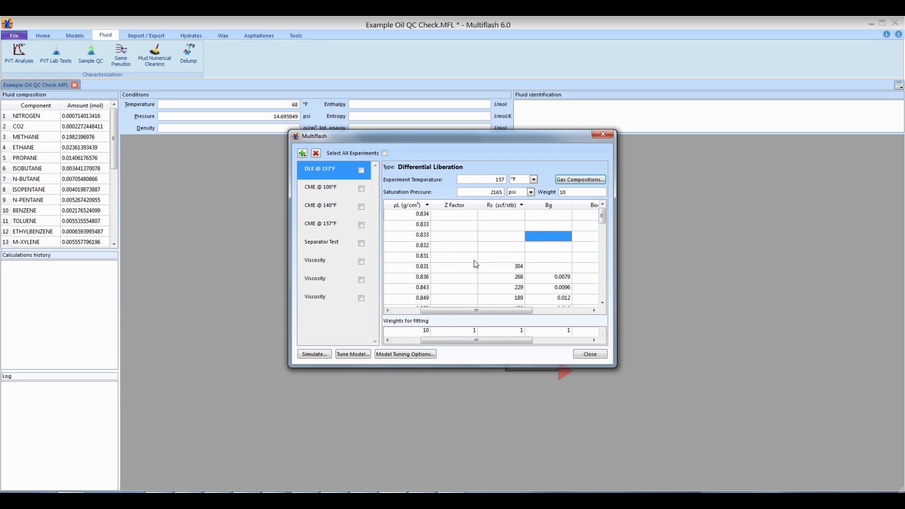
drag(479, 264, 580, 297)
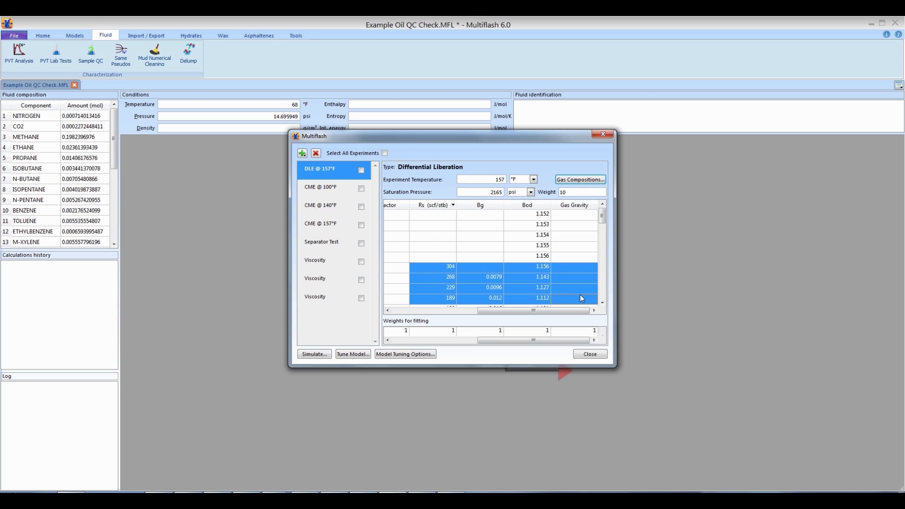
- Step through the CME, Separator Test and Viscosity data, then select DLE @ 157°F
click(334, 188)
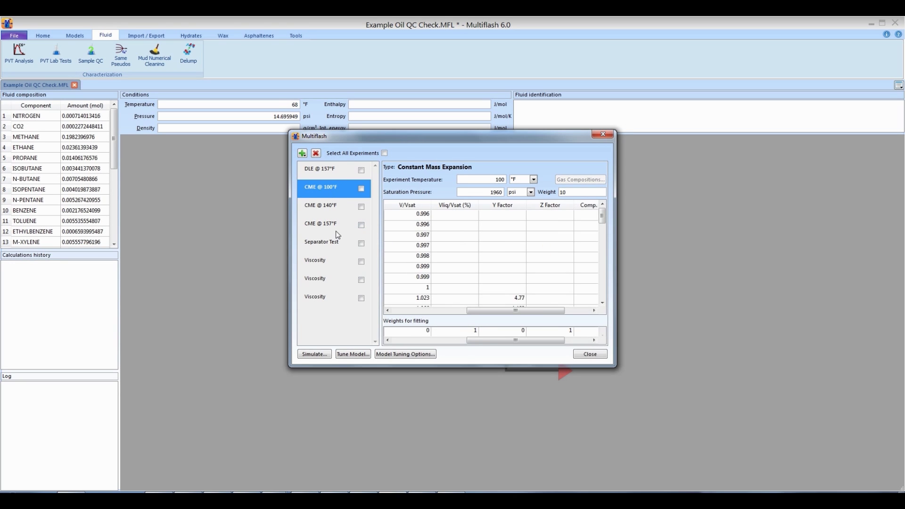
key(Down)
key(Down)
key(Down)
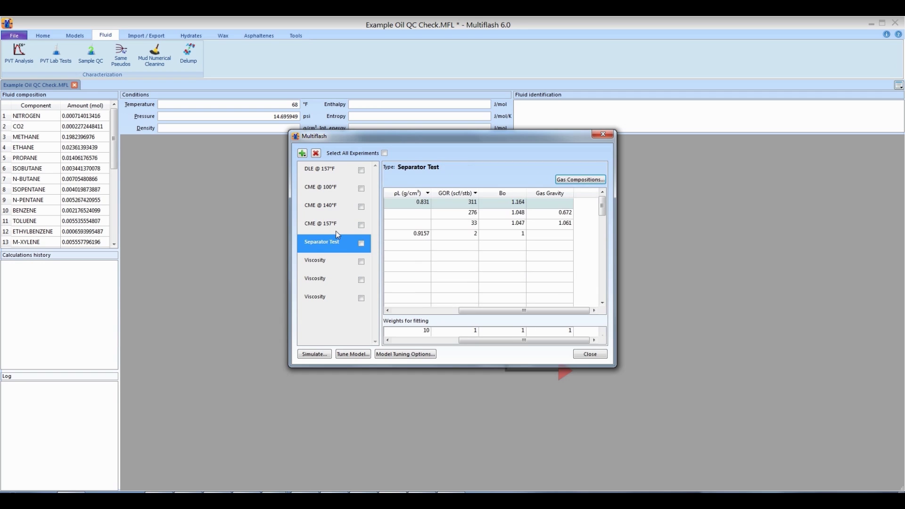
key(Down)
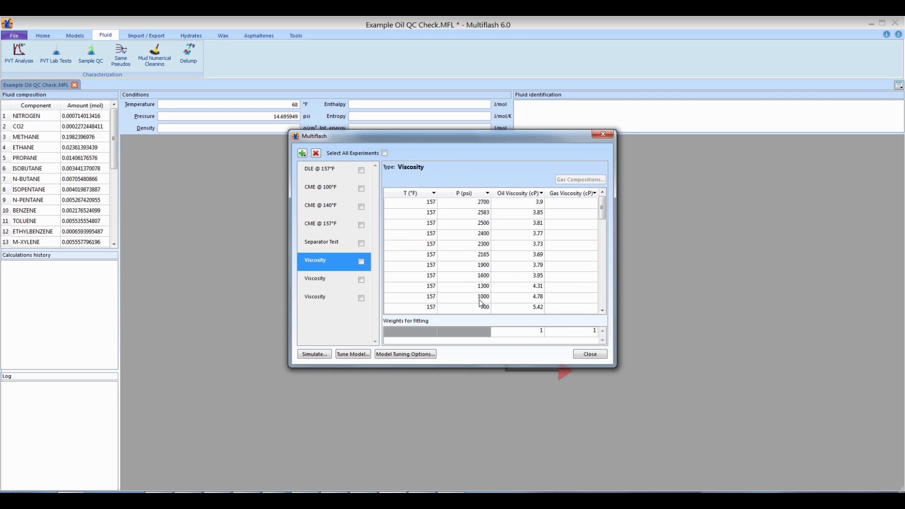
key(Down)
key(Down)
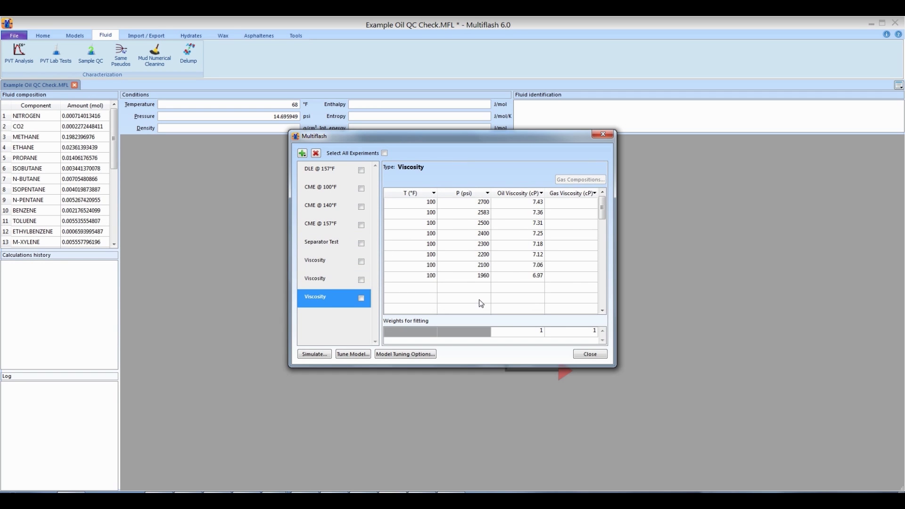
key(Up)
key(Up)
key(Up)
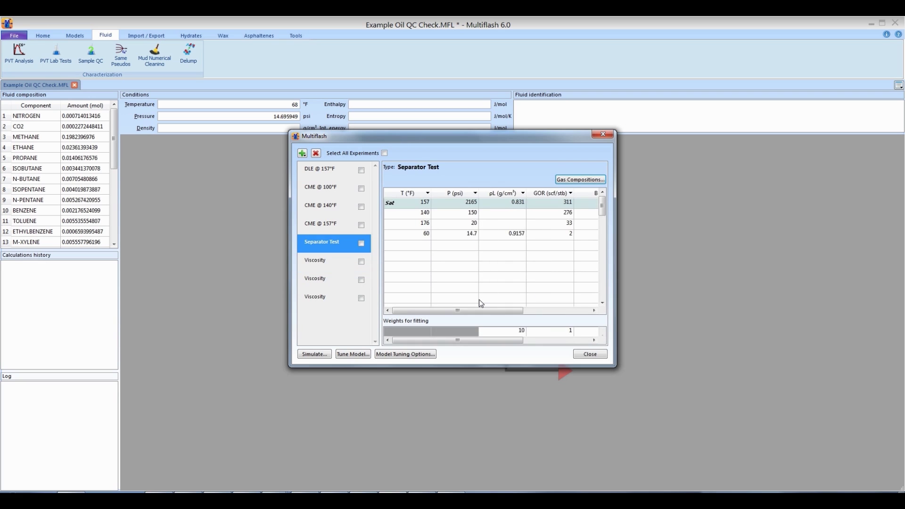
key(Up)
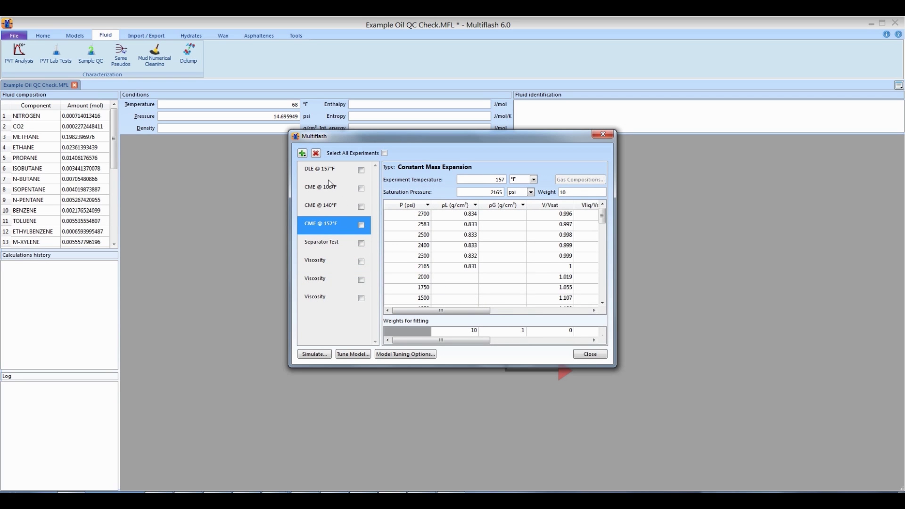
click(322, 171)
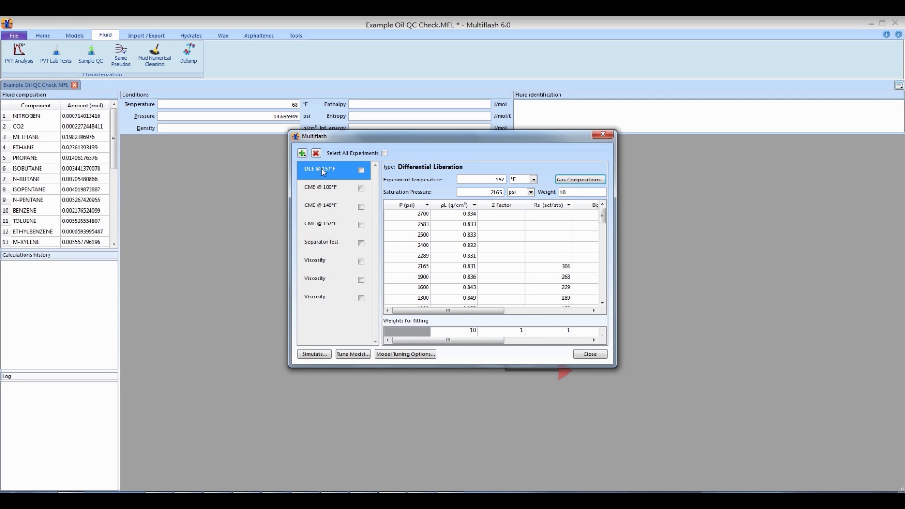
- Simulate Differential Liberation and compare the Solution GOR and Gas Volume Formation Factor plots
click(314, 354)
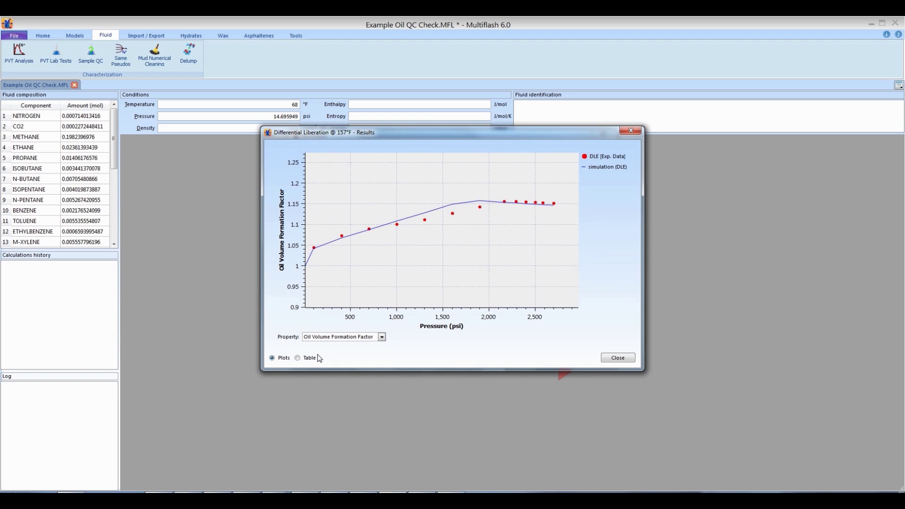
click(327, 340)
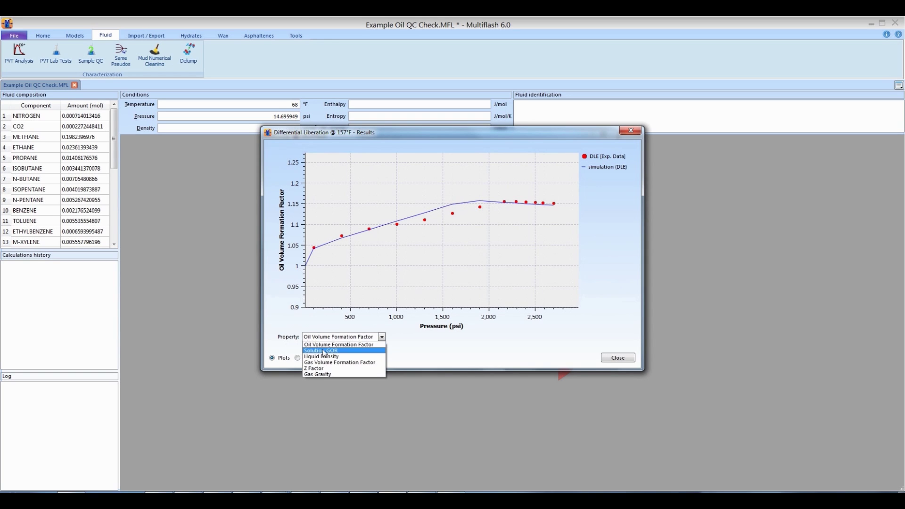
click(325, 353)
click(326, 338)
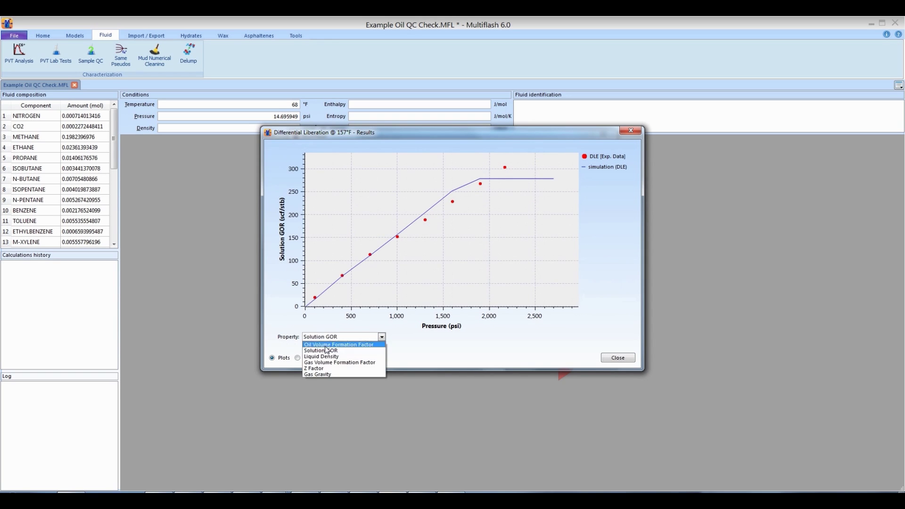
click(329, 362)
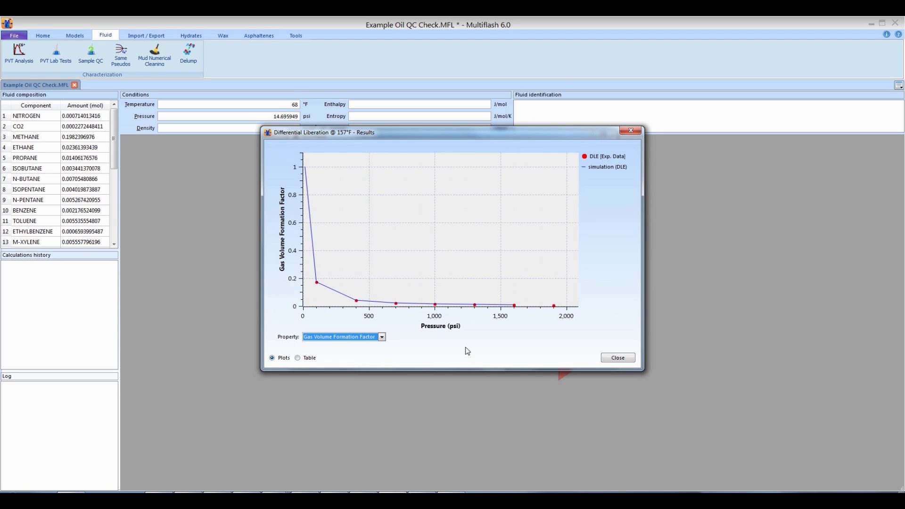
click(618, 358)
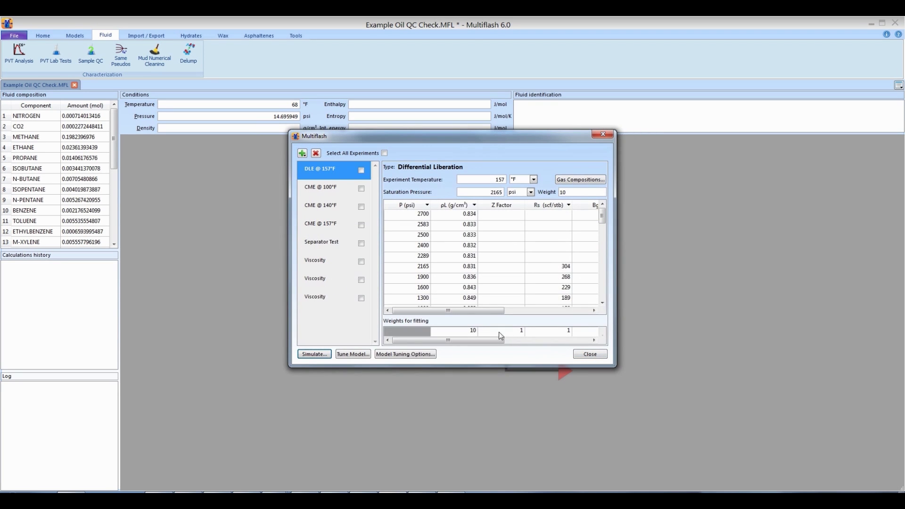
- Simulate the Separator Test and compare the Gas Oil Ratio and Oil Formation Factor plots
click(341, 242)
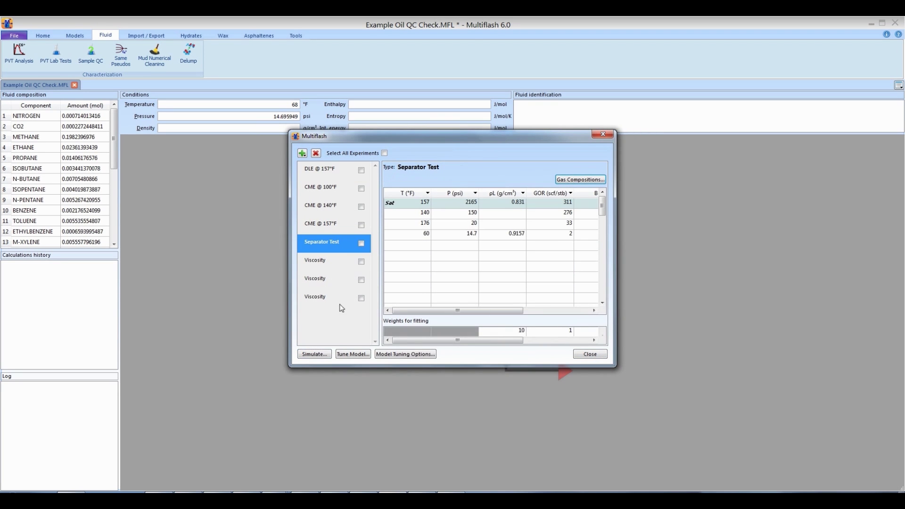
click(324, 354)
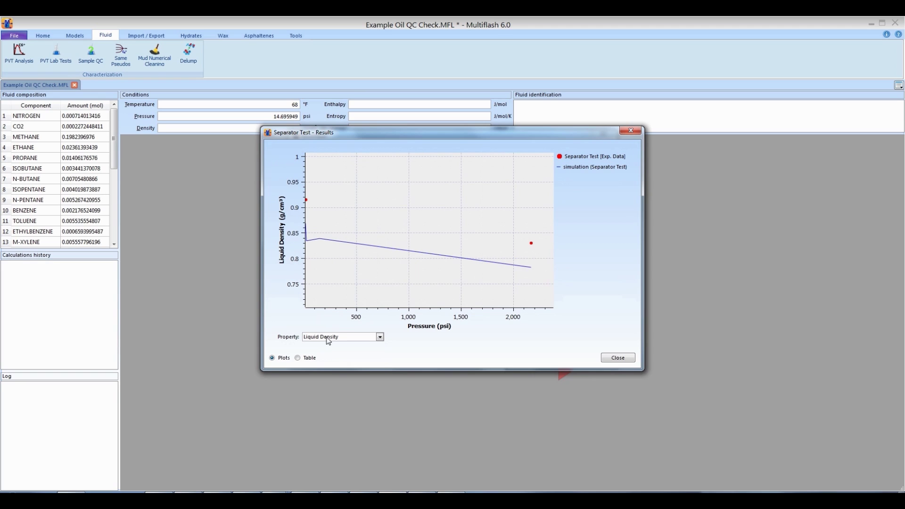
click(329, 338)
click(329, 351)
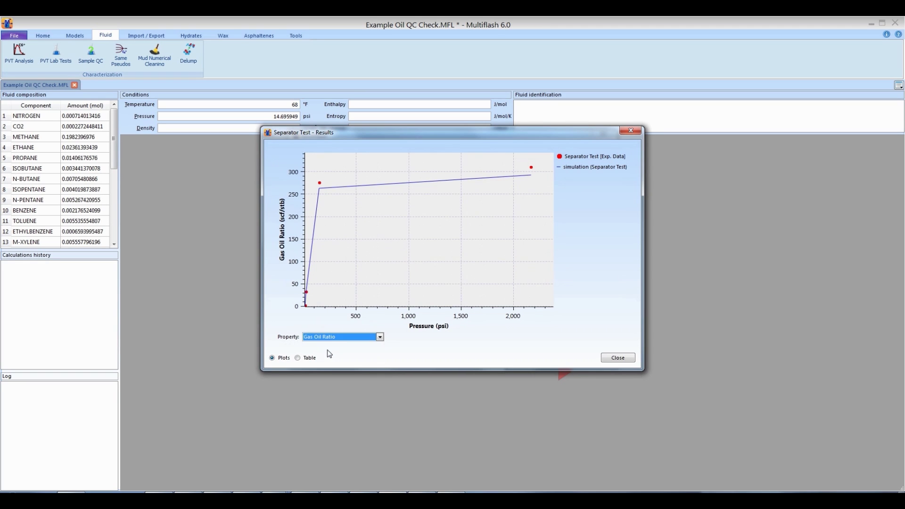
click(331, 338)
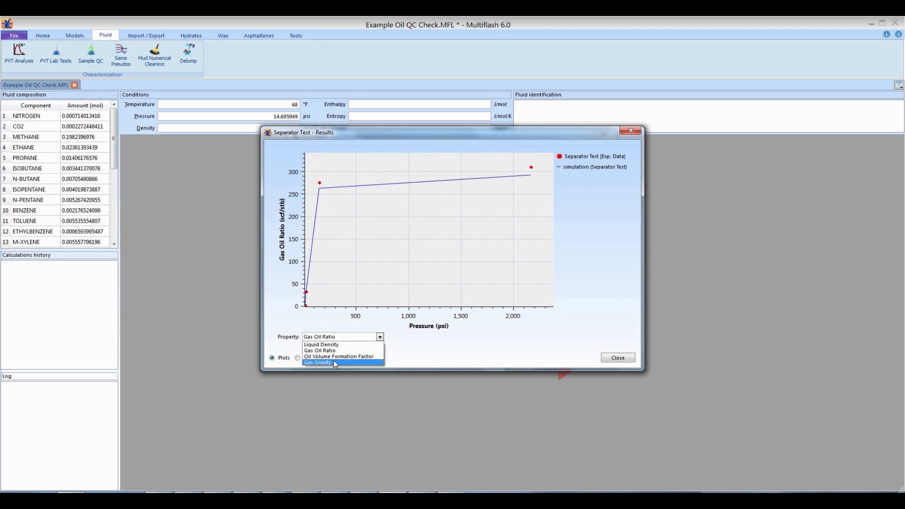
click(333, 357)
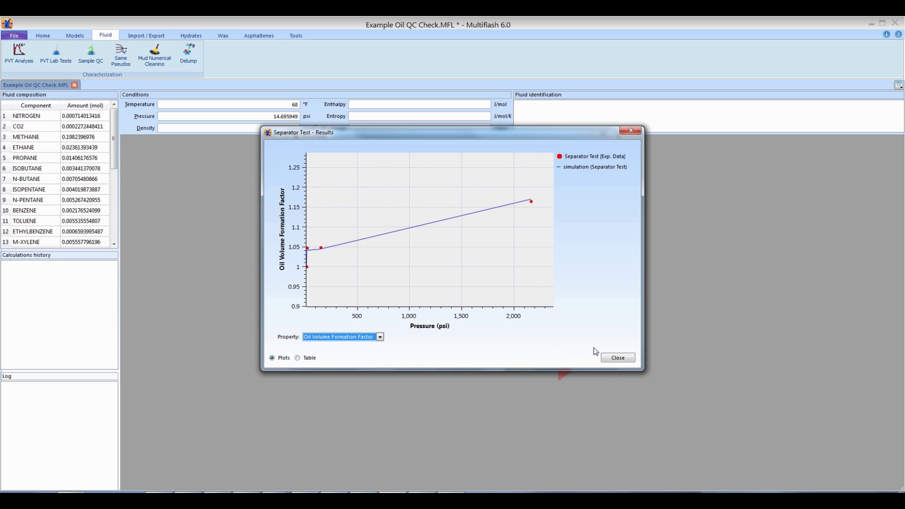
click(618, 358)
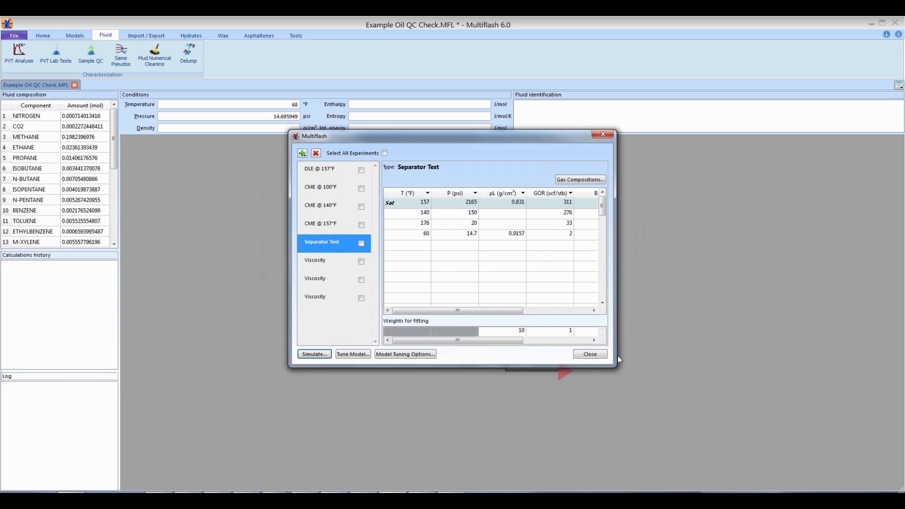
- Include every experiment in tuning and review the Separator Test fitting weights, including 10
click(384, 154)
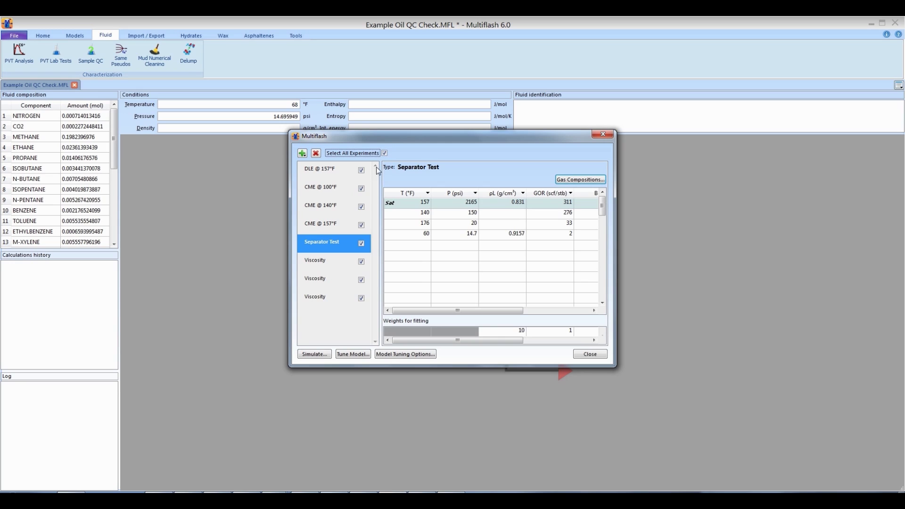
click(361, 299)
click(361, 298)
click(362, 280)
click(494, 331)
key(Tab)
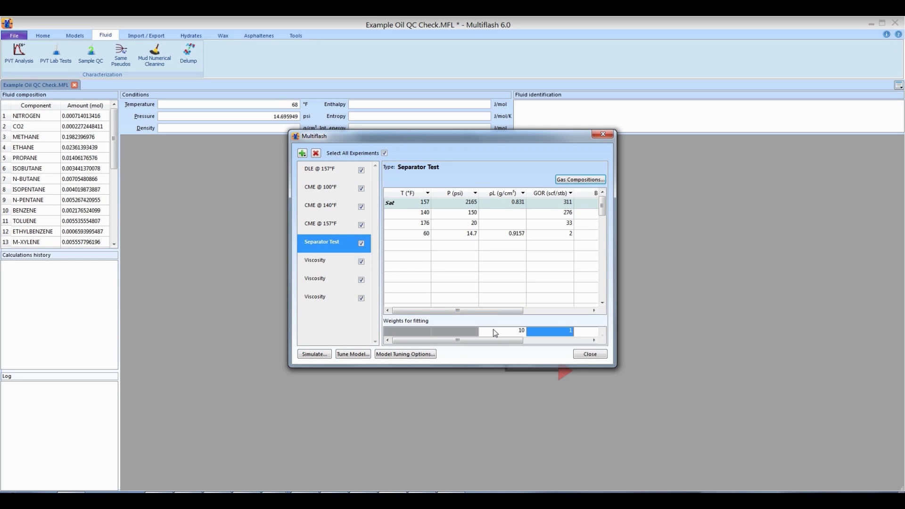
key(Tab)
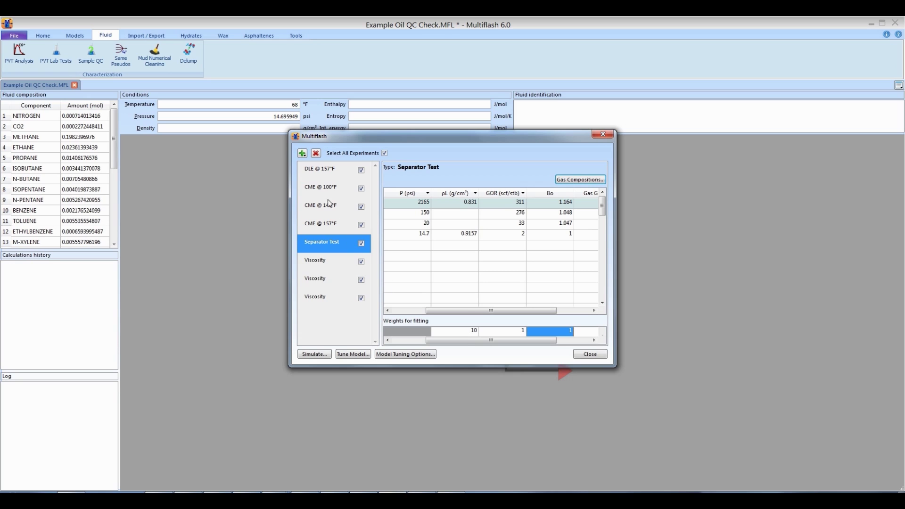
- Check the CME @ 140°F fitting weights, then show the DLE @ 157°F data
click(328, 207)
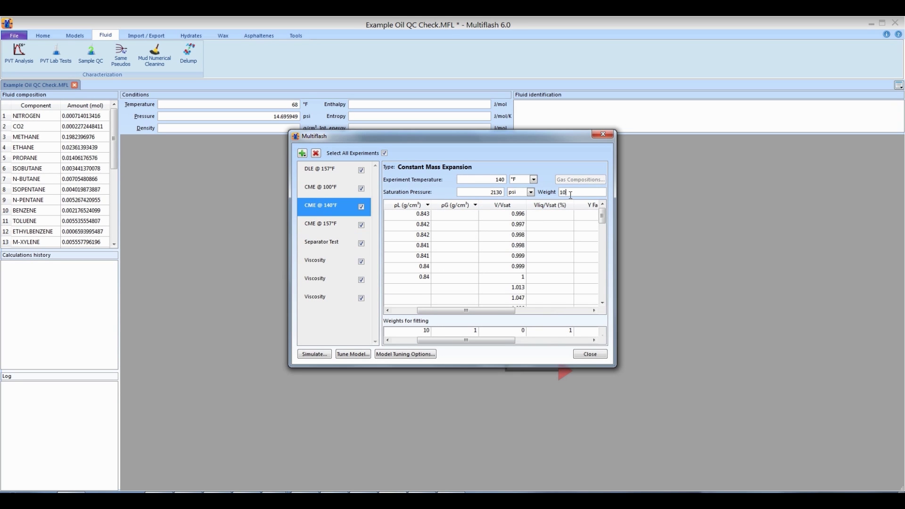
click(550, 332)
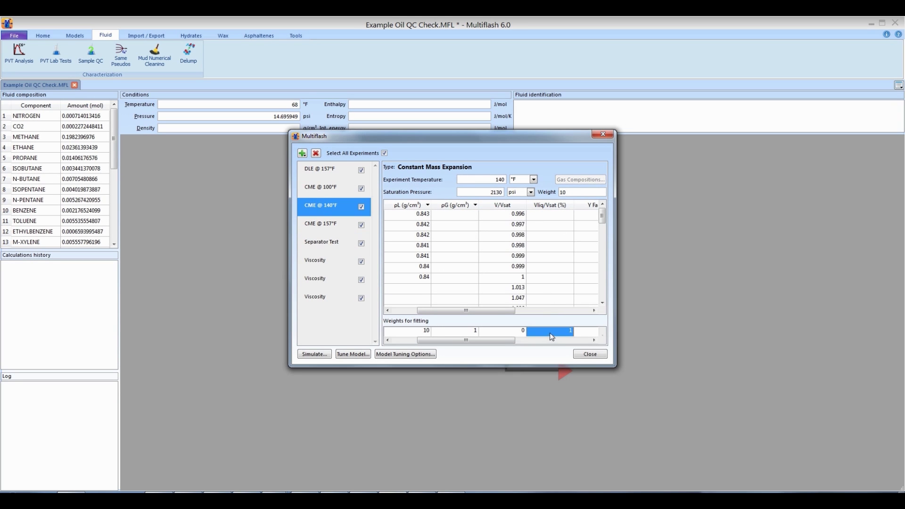
click(336, 167)
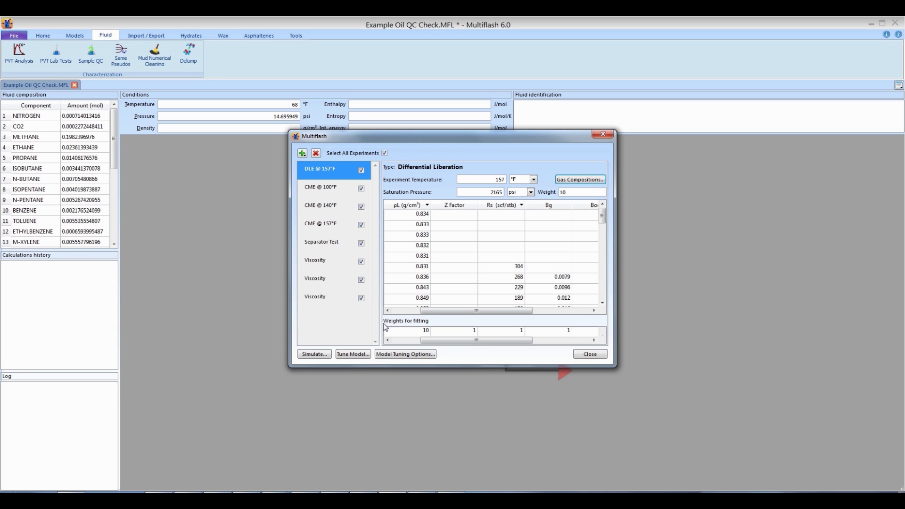
click(395, 354)
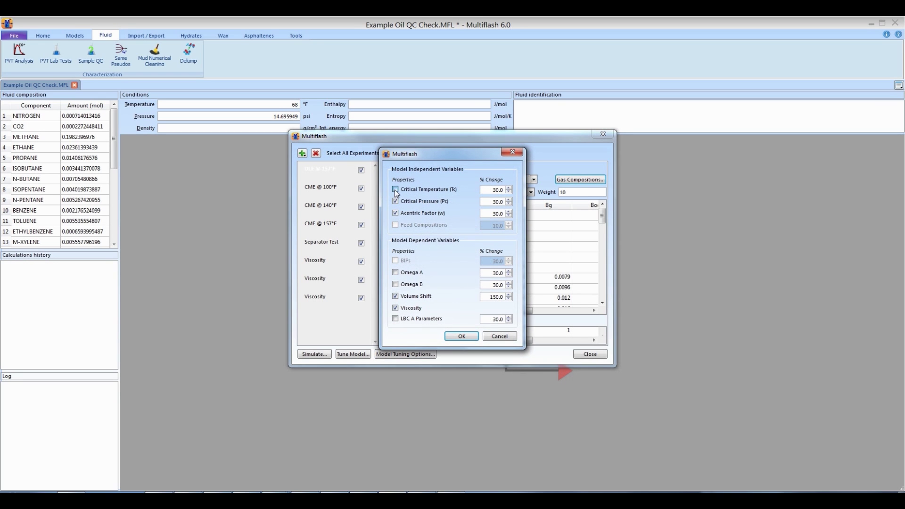
click(509, 275)
click(508, 295)
click(509, 216)
click(499, 337)
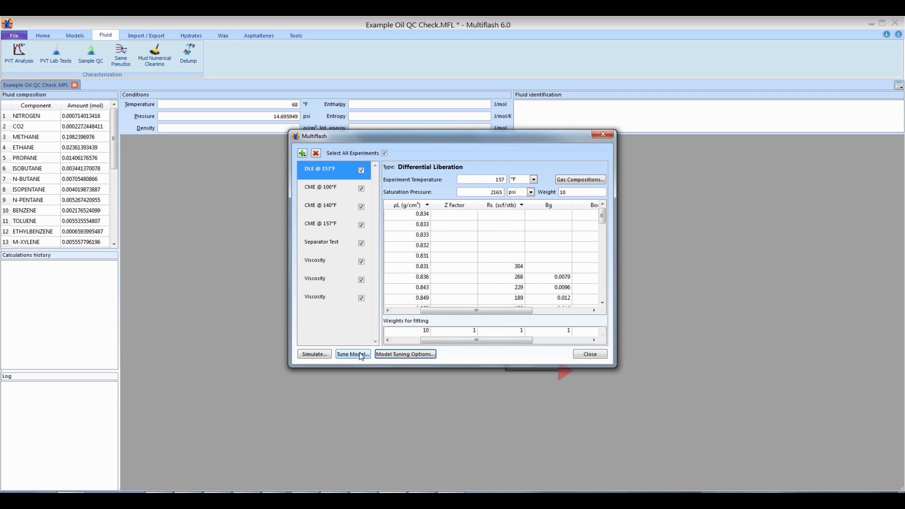
- Tune the model, then review the Differential Liberation fit tables and Solution GOR plot
click(360, 354)
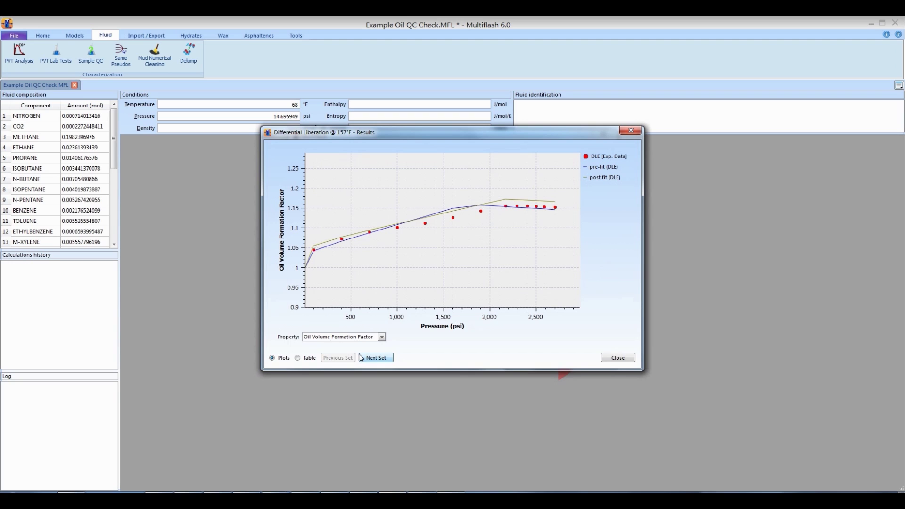
click(298, 358)
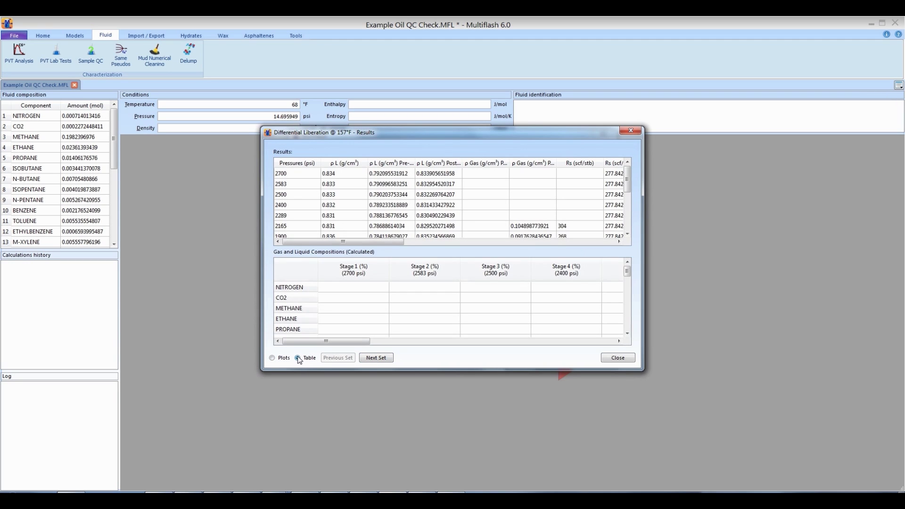
click(272, 359)
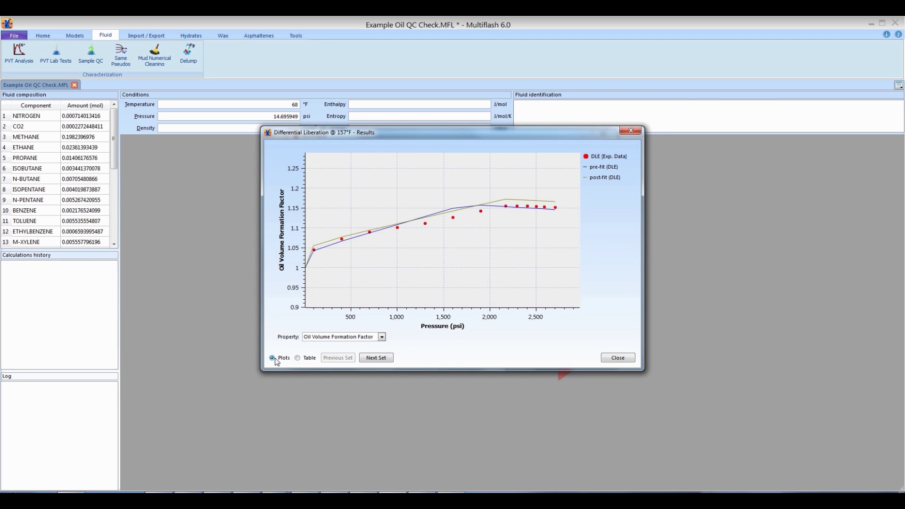
click(323, 339)
click(317, 352)
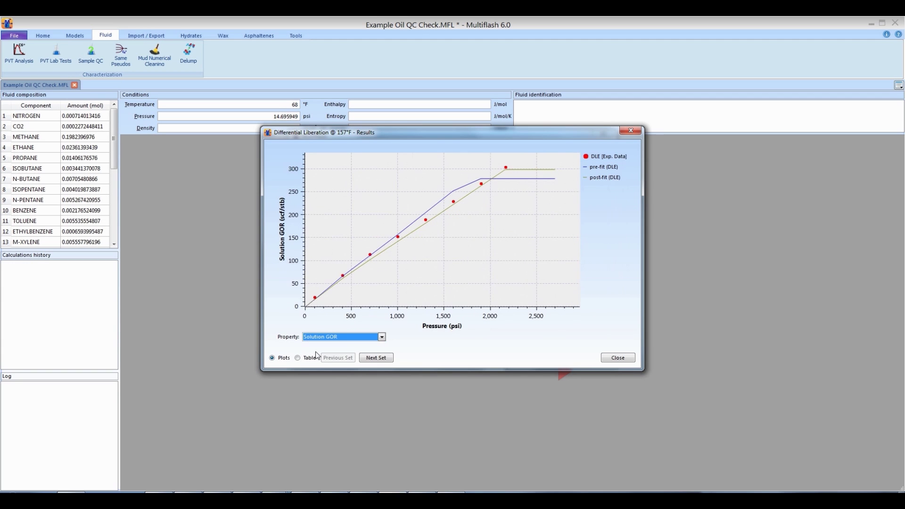
click(372, 361)
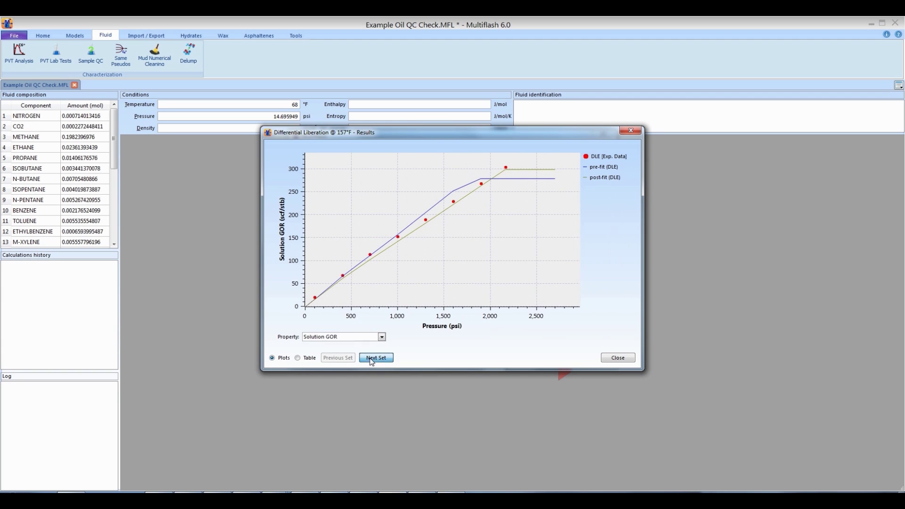
- Review the CME fit plots for liquid density, relative volume and Y factor
click(356, 339)
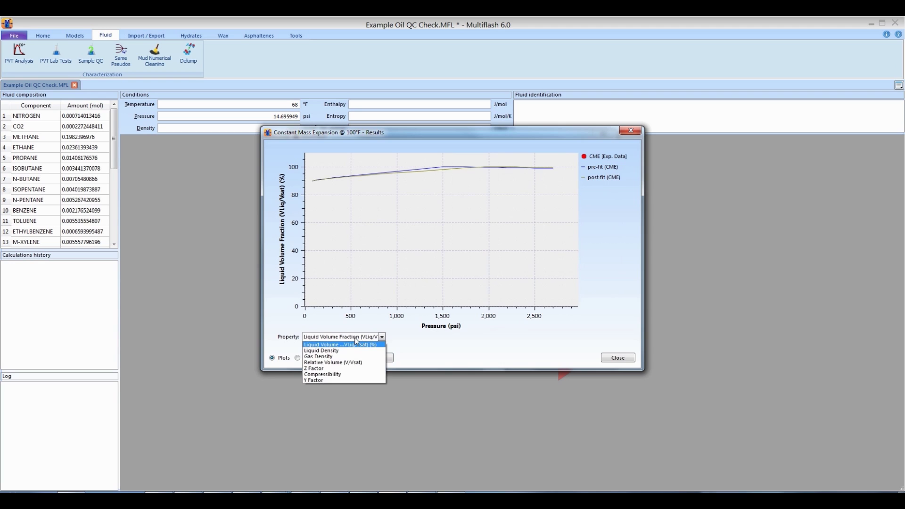
click(349, 351)
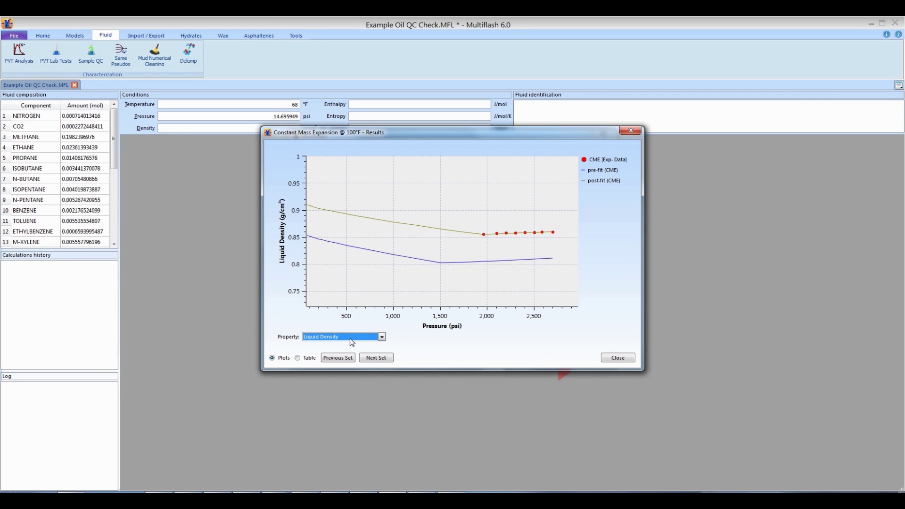
click(349, 338)
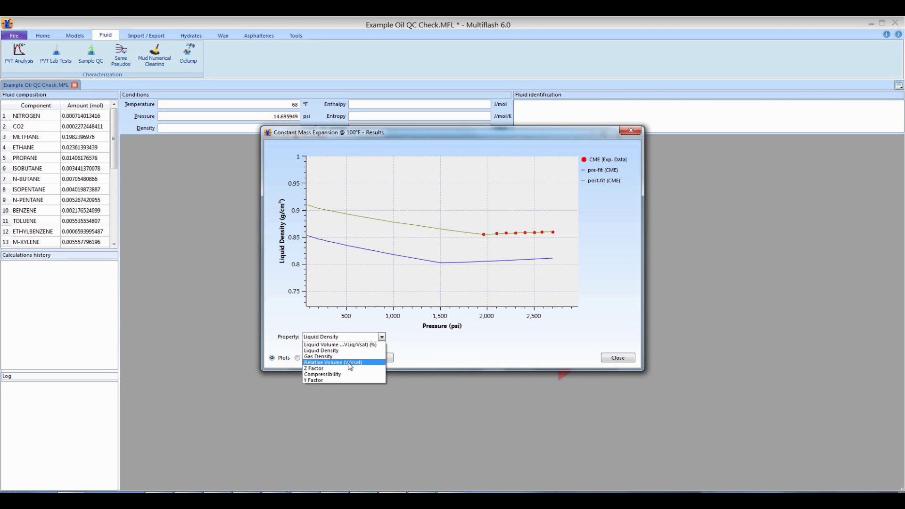
click(349, 363)
click(367, 360)
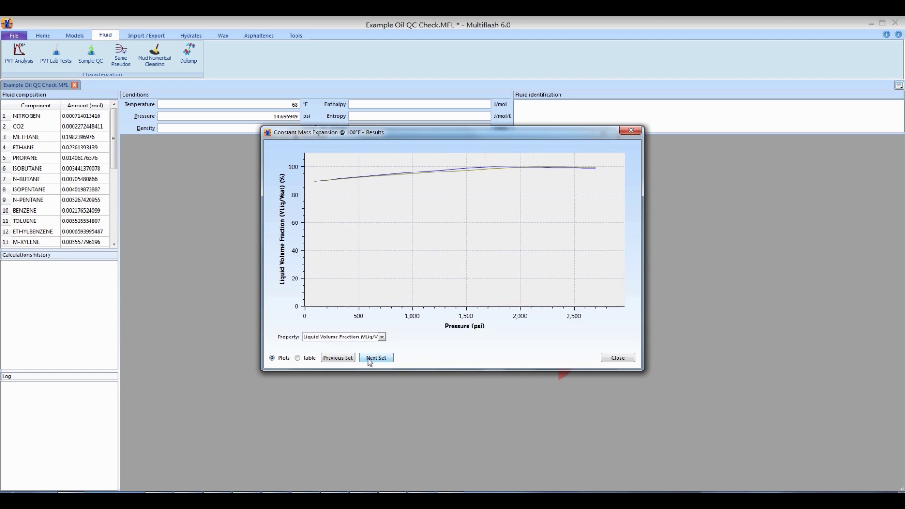
click(360, 339)
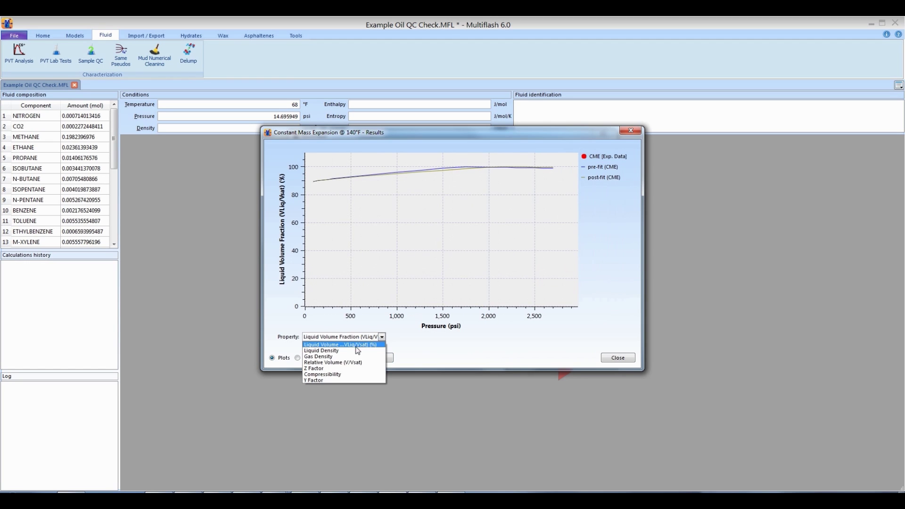
click(352, 380)
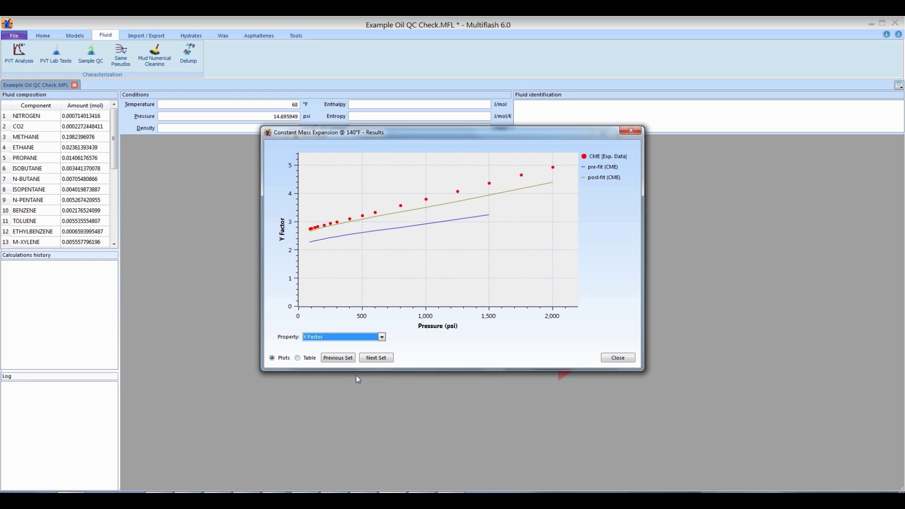
- Review the Separator Test gas-oil ratio and three viscosity fit sets, then close the results
click(374, 359)
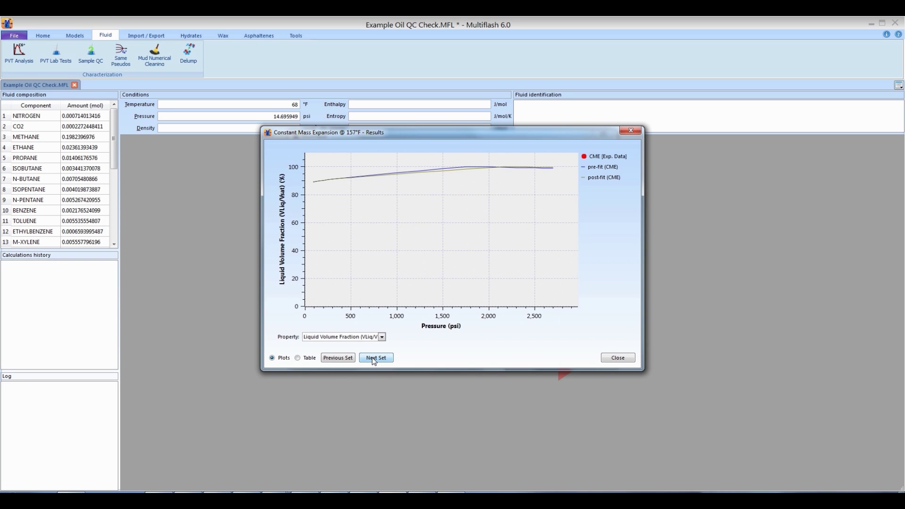
click(374, 358)
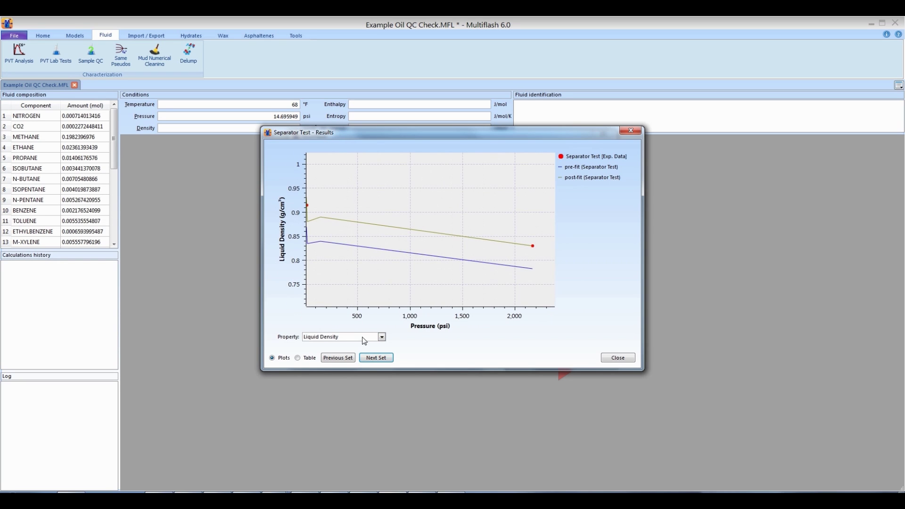
click(362, 339)
click(356, 356)
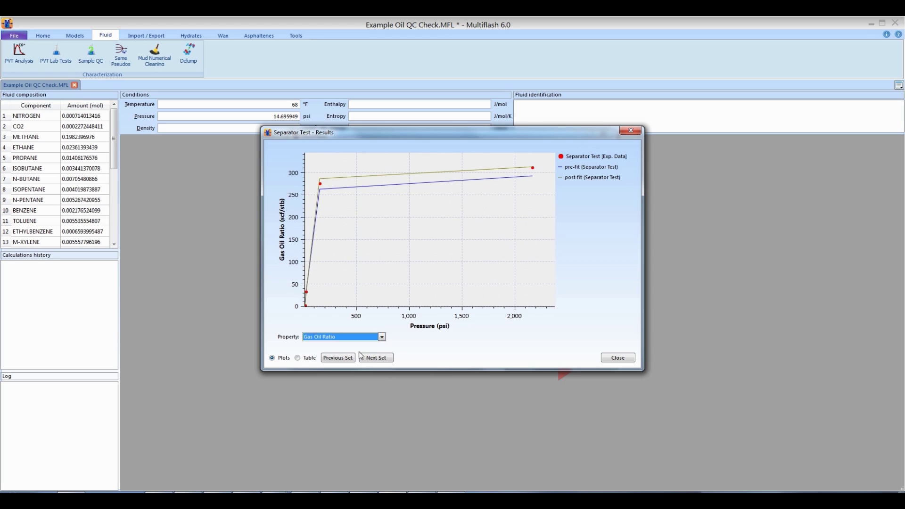
click(373, 358)
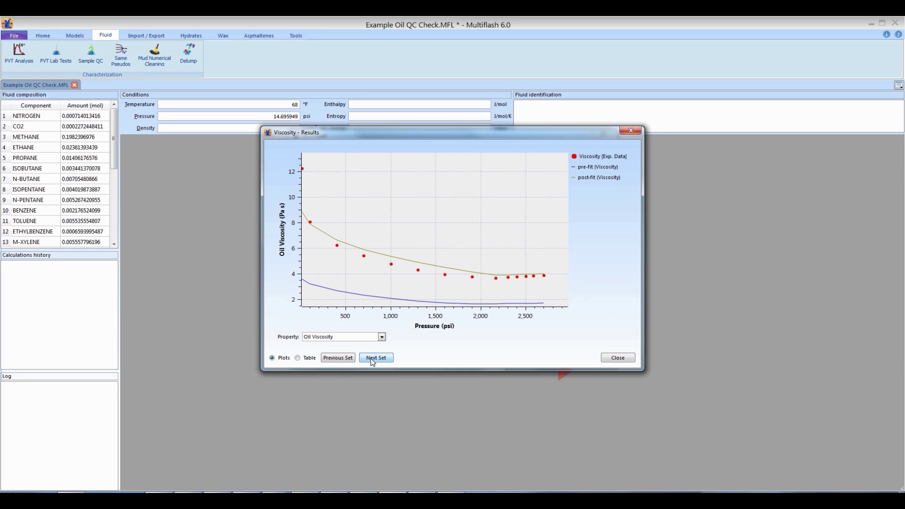
click(374, 358)
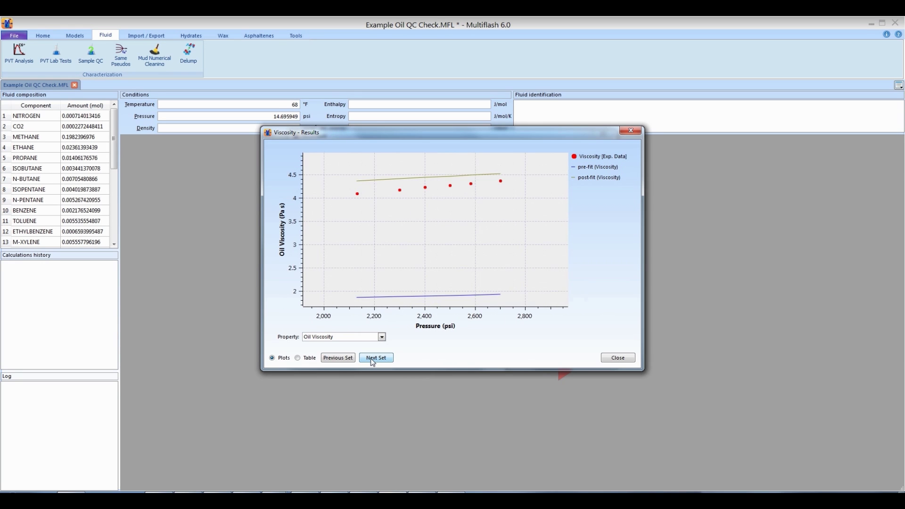
click(373, 359)
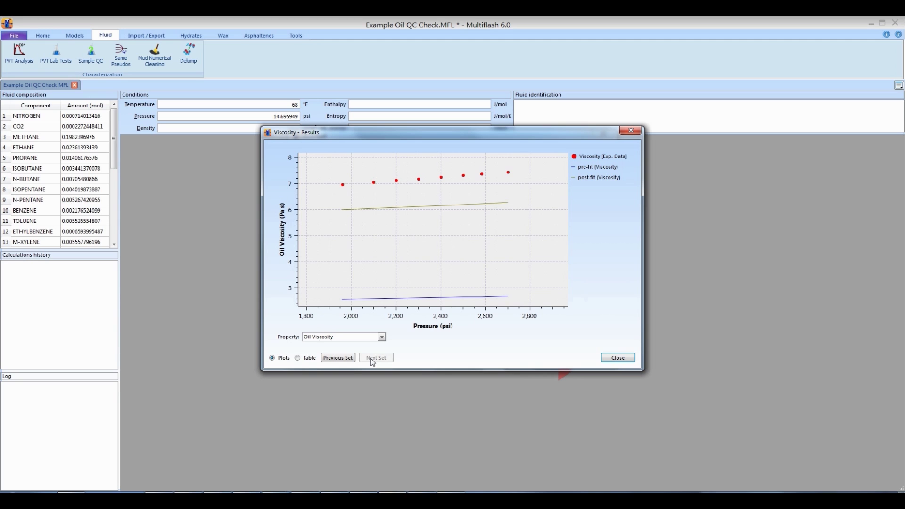
click(612, 358)
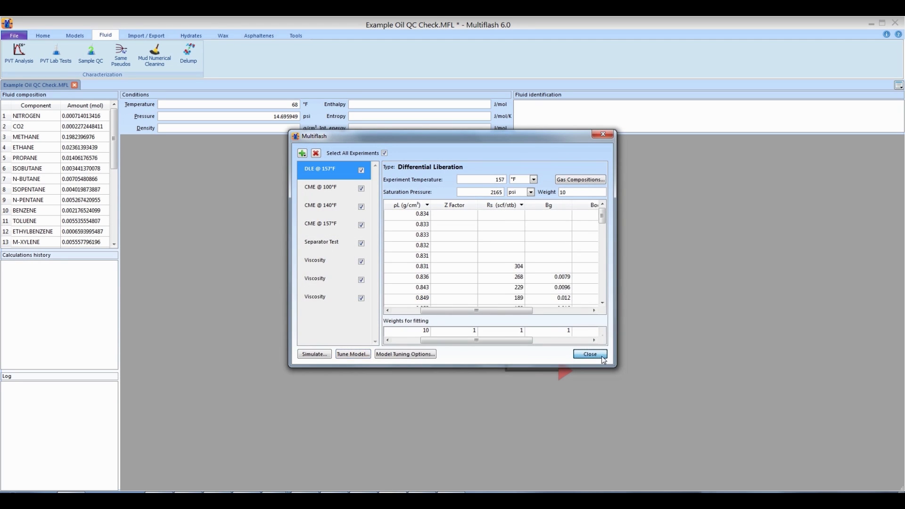
- Close PVT Lab Tests to return to the tuned fluid composition
click(601, 357)
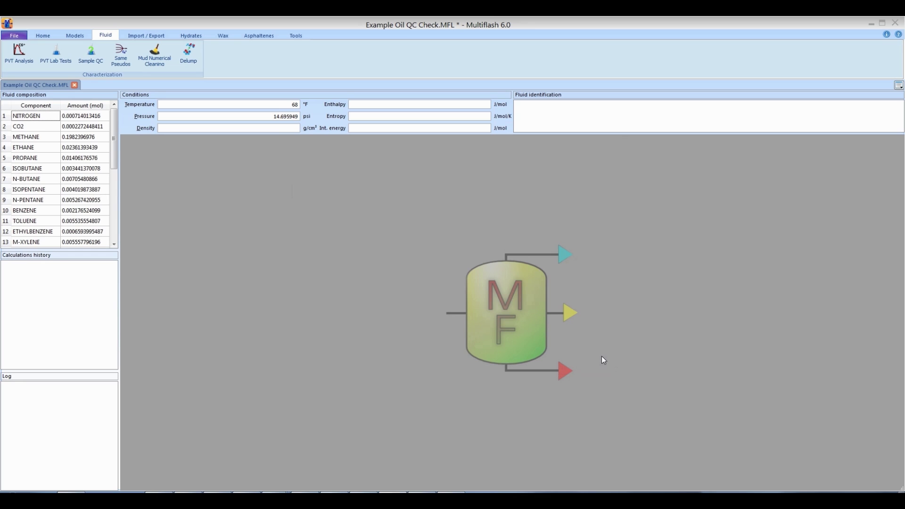